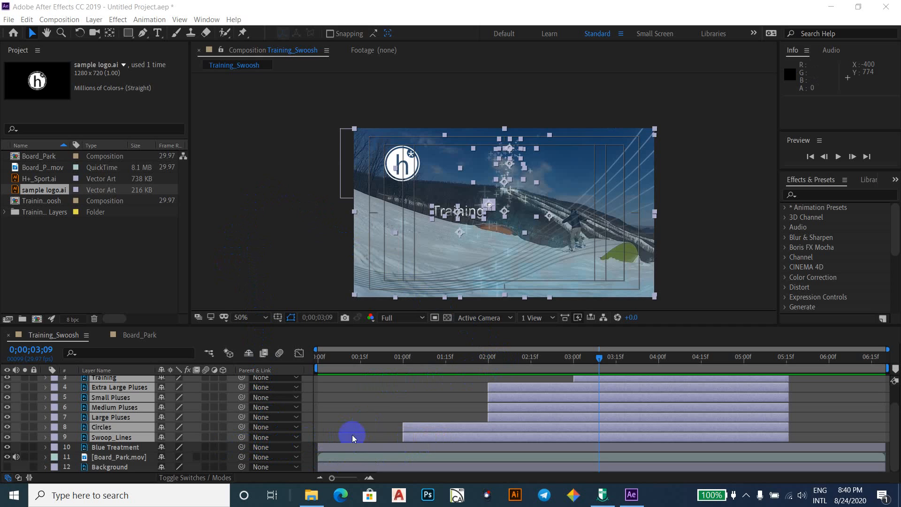
Clear the current layer selection and select only the Circles and Swoop_Lines layers together.
click(119, 427)
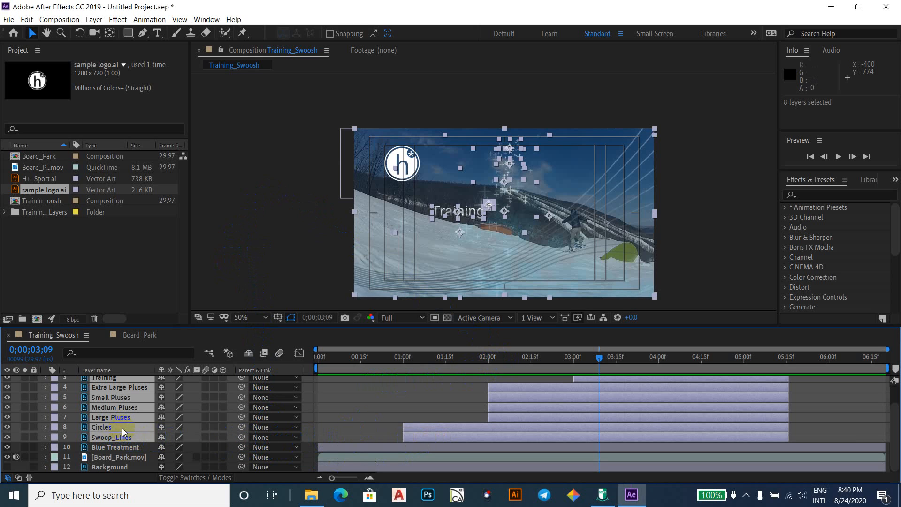
click(188, 439)
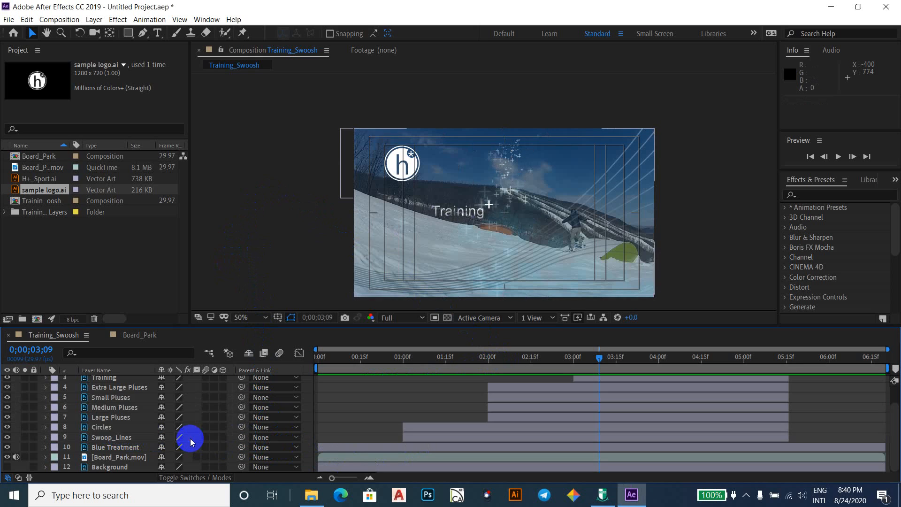
click(107, 428)
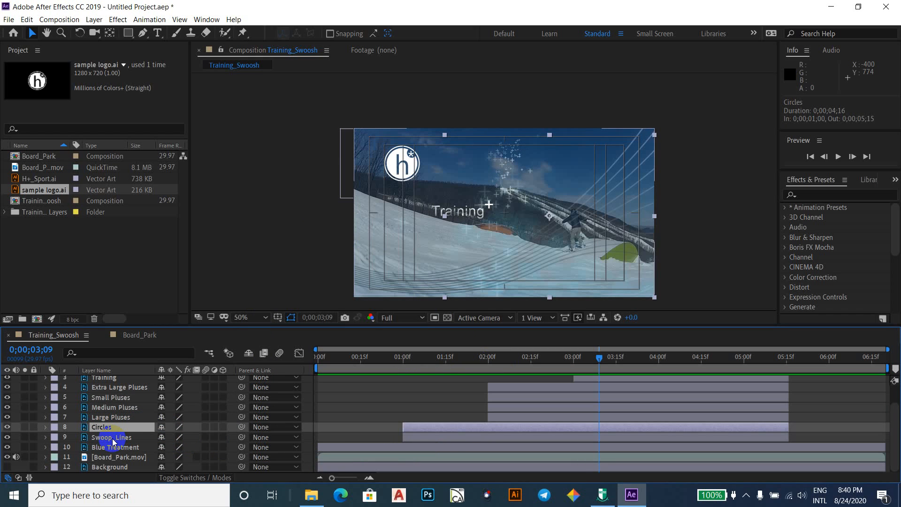
click(112, 438)
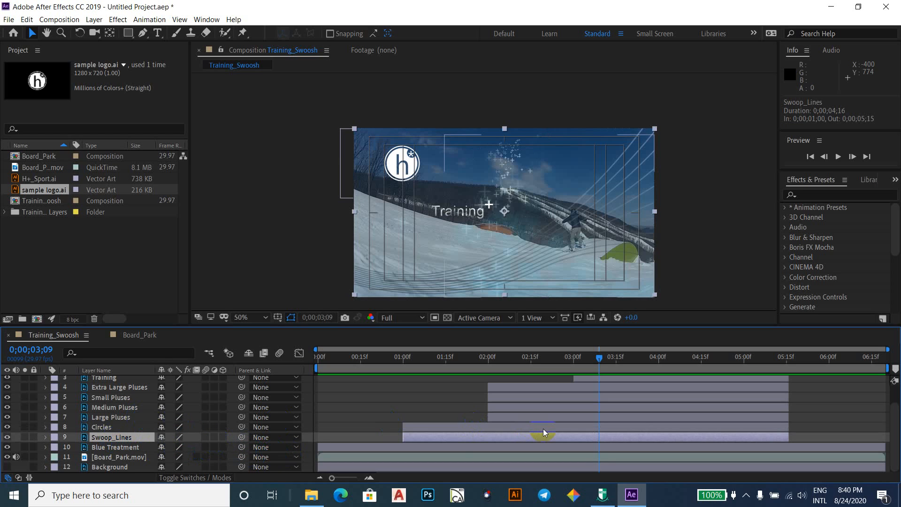
shift+click(117, 429)
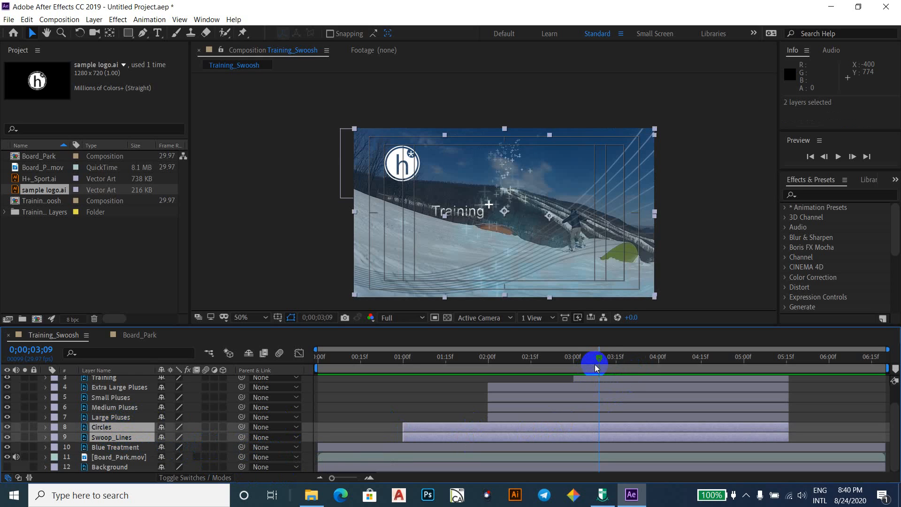
Jump between the in and out points of the selected layers, ending at the in point, 0;00;01;00.
drag(603, 359, 429, 367)
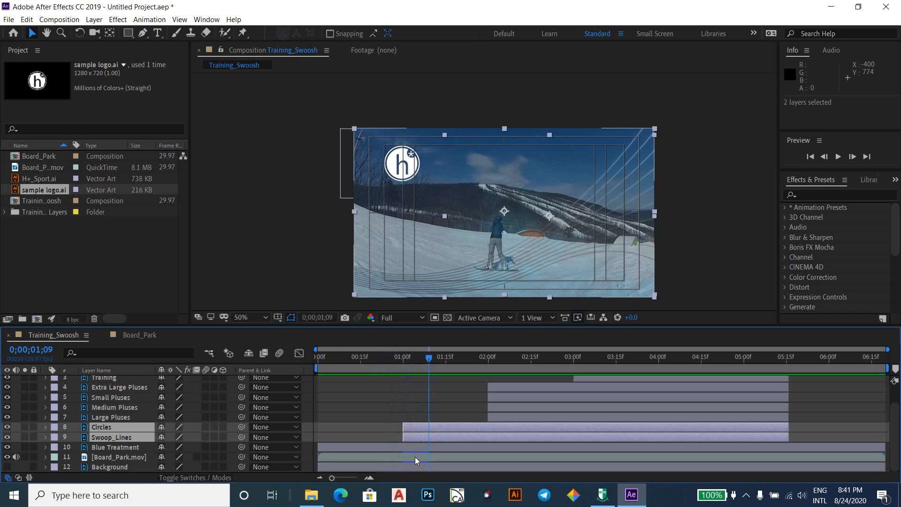
key(i)
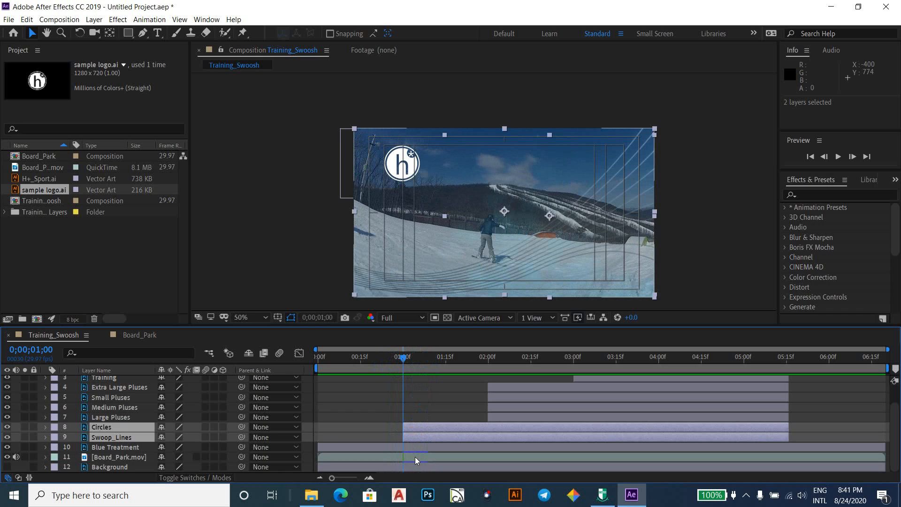
key(o)
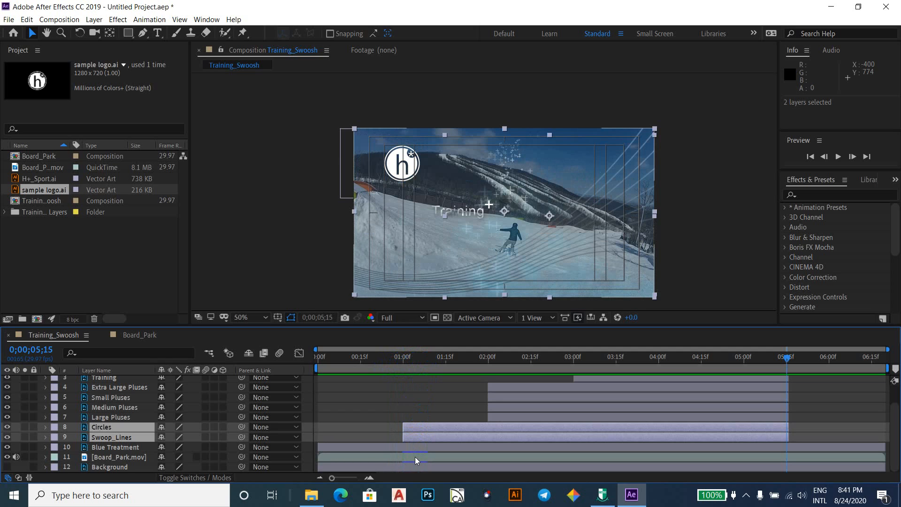
key(i)
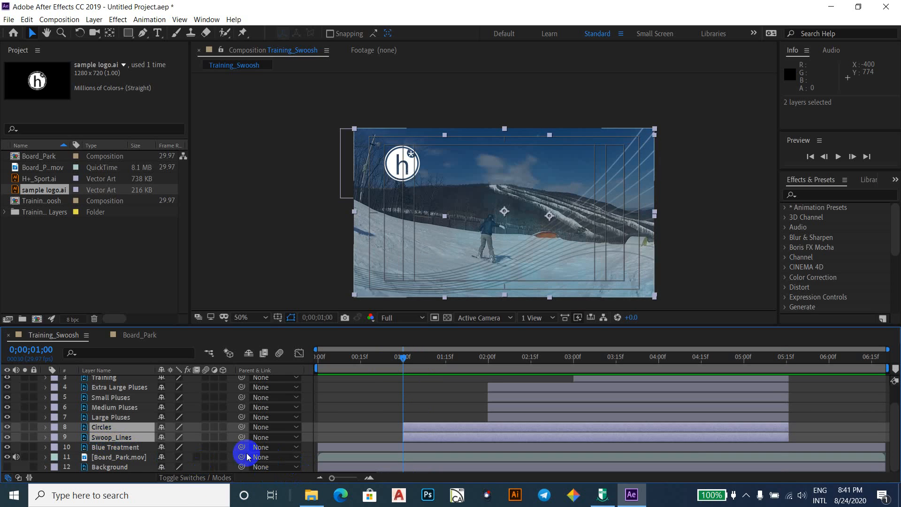
Reveal the Opacity property of Circles and Swoop_Lines and add opacity keyframes on both at 0;00;01;00.
click(140, 437)
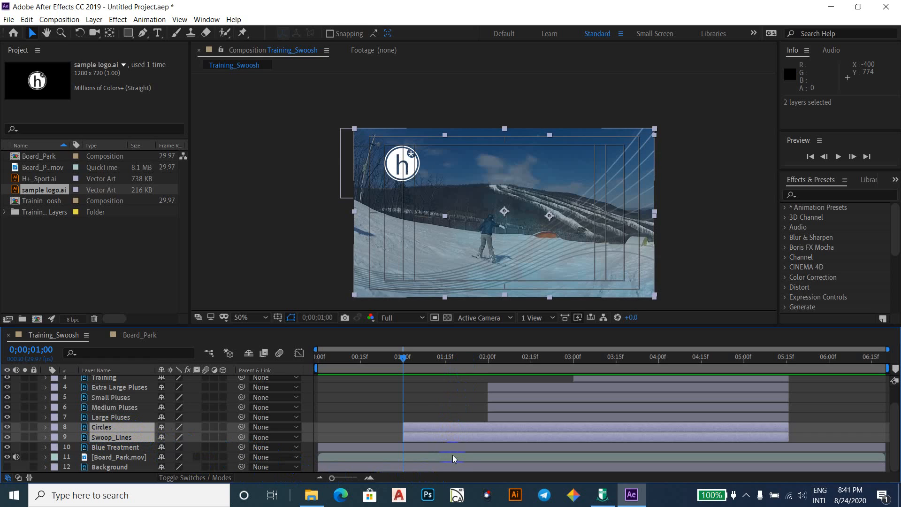
key(t)
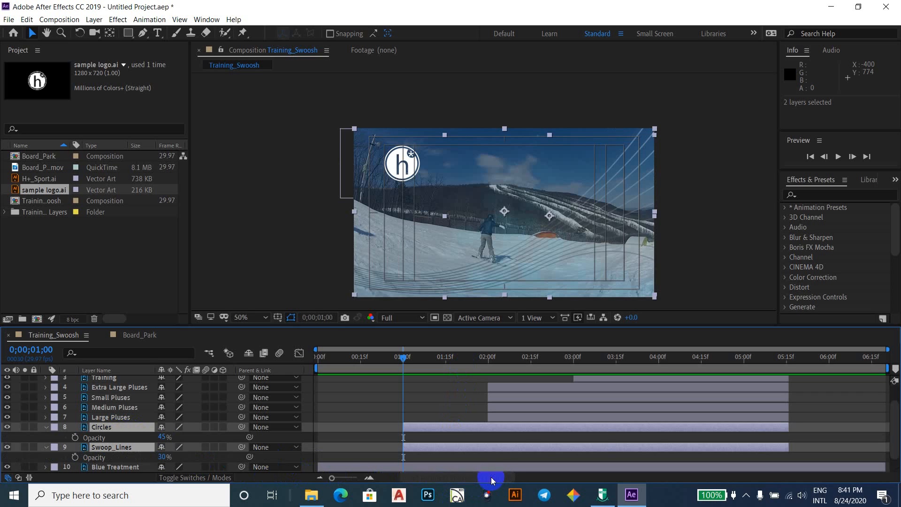
scroll(829, 417, down, 2)
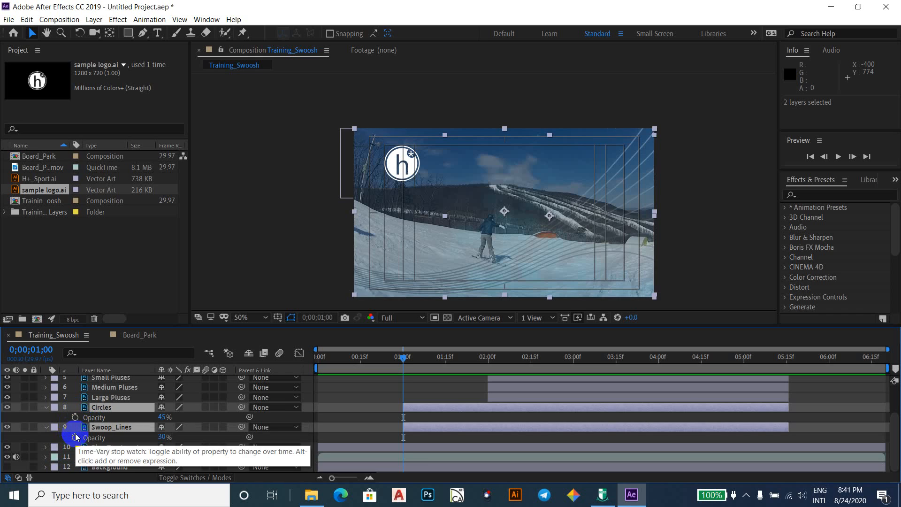
click(76, 418)
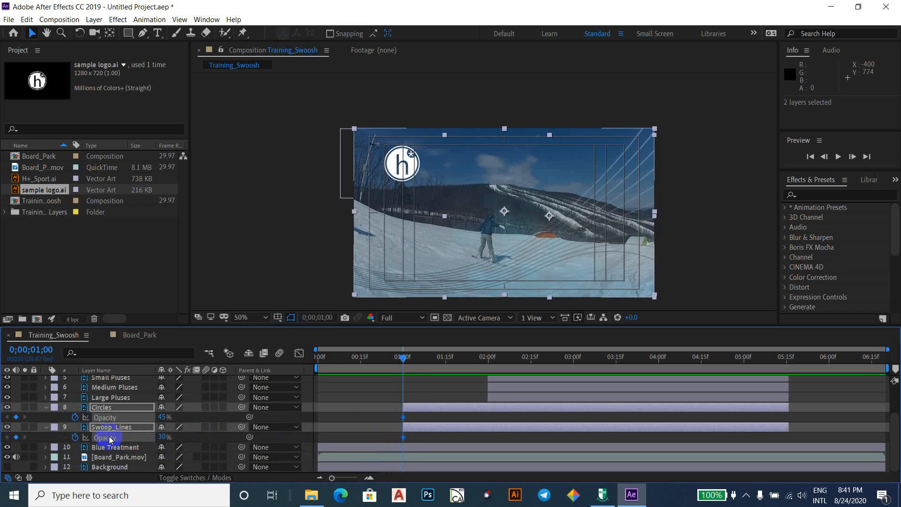
click(395, 442)
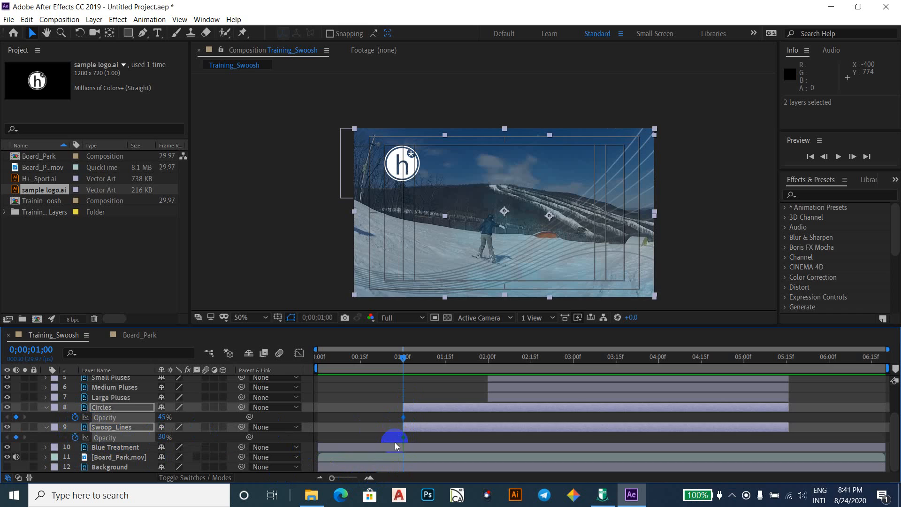
Move the opacity keyframes of both Circles and Swoop_Lines to 0;00;01;15.
click(403, 359)
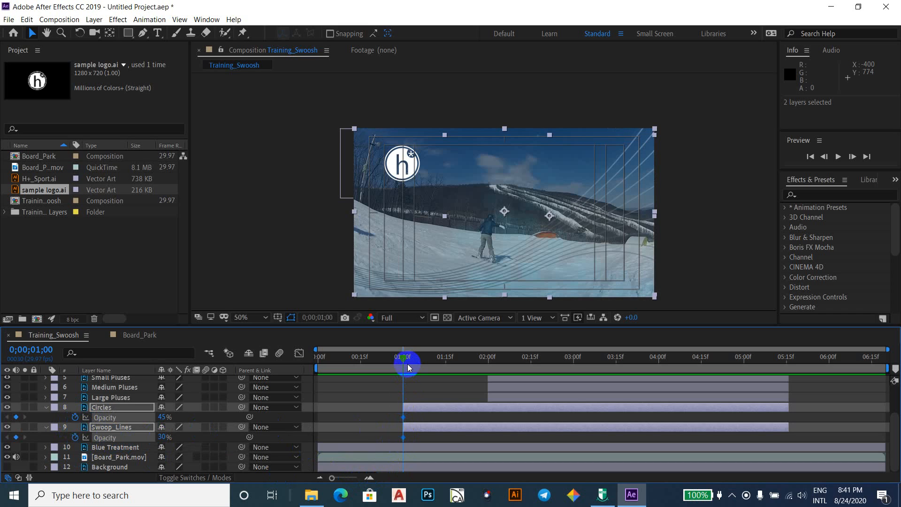
drag(404, 360, 446, 365)
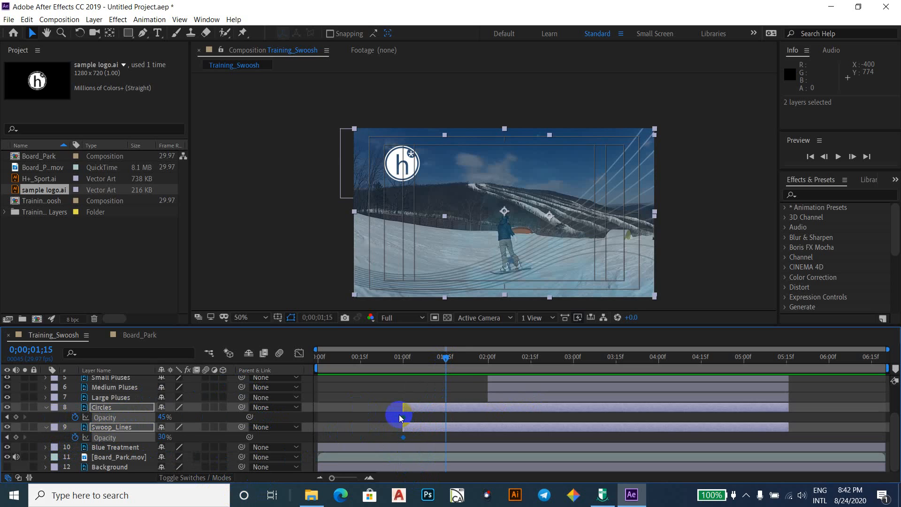
drag(397, 417, 407, 442)
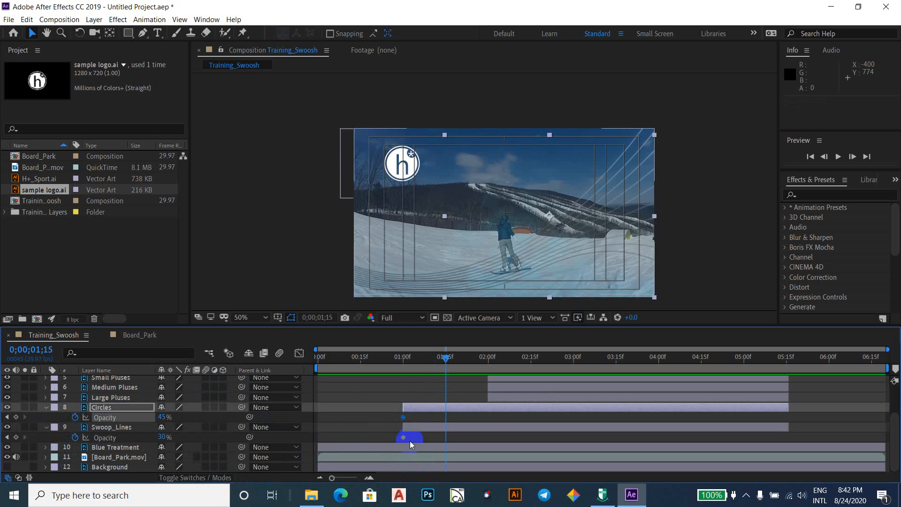
drag(410, 433, 443, 418)
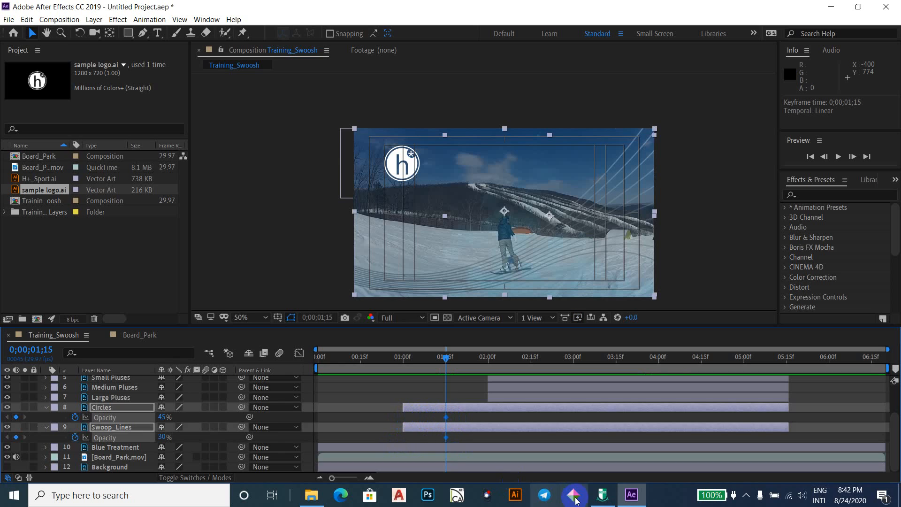
Return to the in point at 0;00;01;00 and set the opacity of Circles and Swoop_Lines to 0%.
click(453, 419)
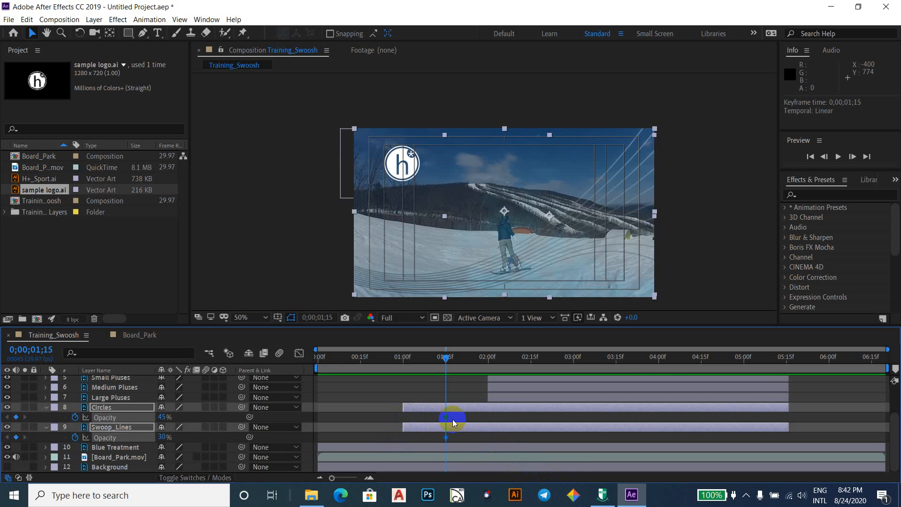
key(i)
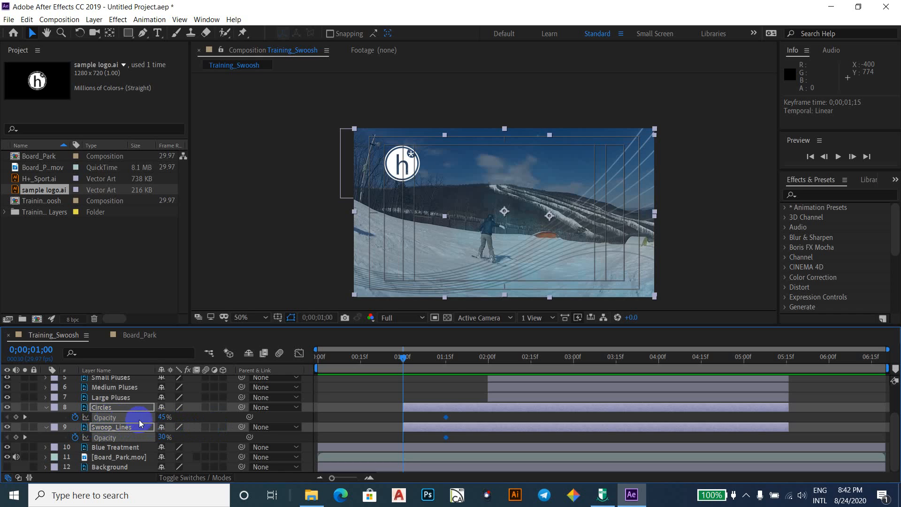
drag(162, 419, 102, 417)
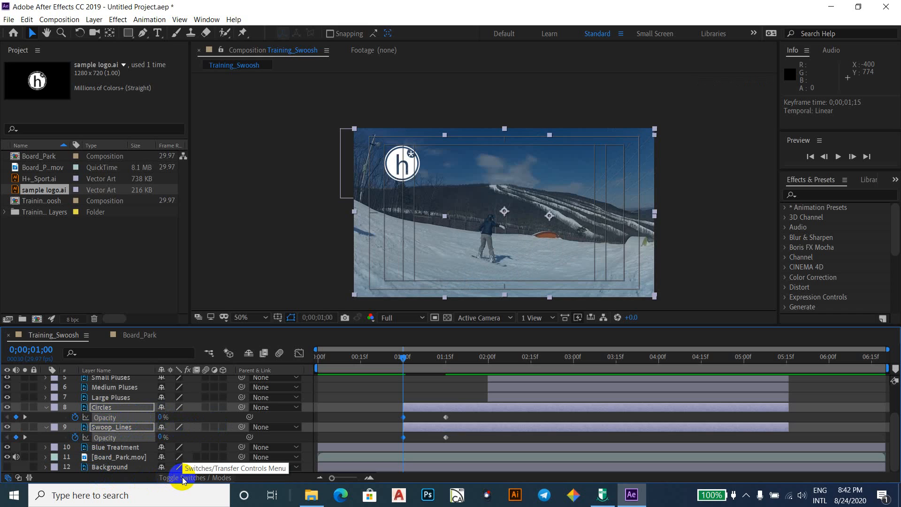
Scrub the composition from 0;00;01;00 to 0;00;02;11 to preview the fade-in of Circles and Swoop_Lines.
click(403, 362)
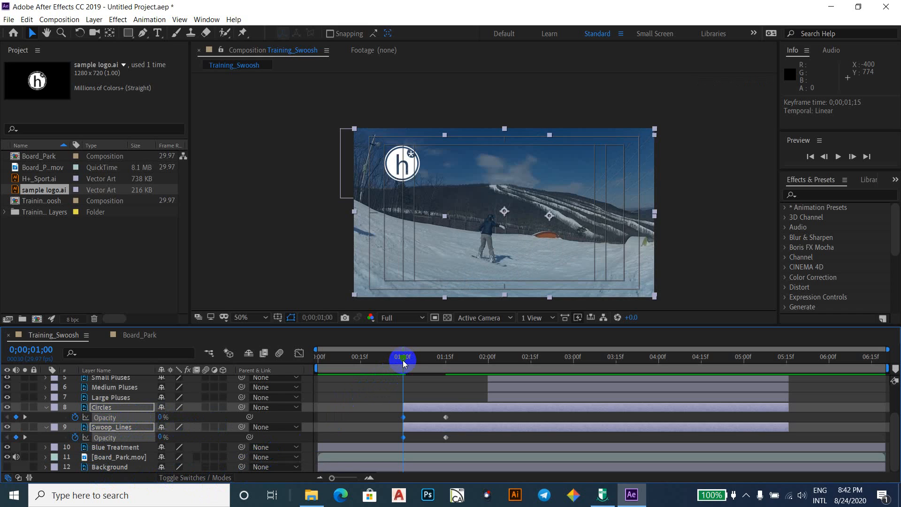
mouse_move(403, 363)
mouse_down()
mouse_move(508, 363)
mouse_move(413, 366)
mouse_up()
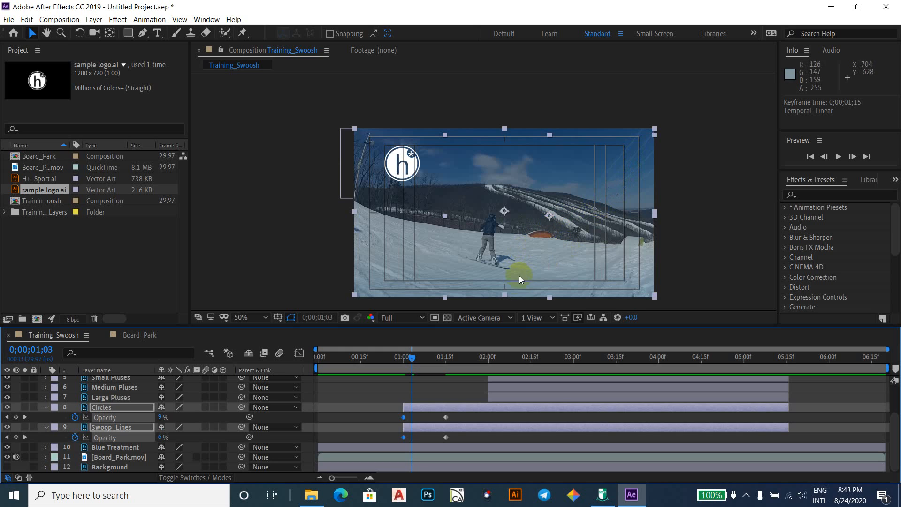
click(416, 362)
drag(415, 362, 520, 359)
click(325, 419)
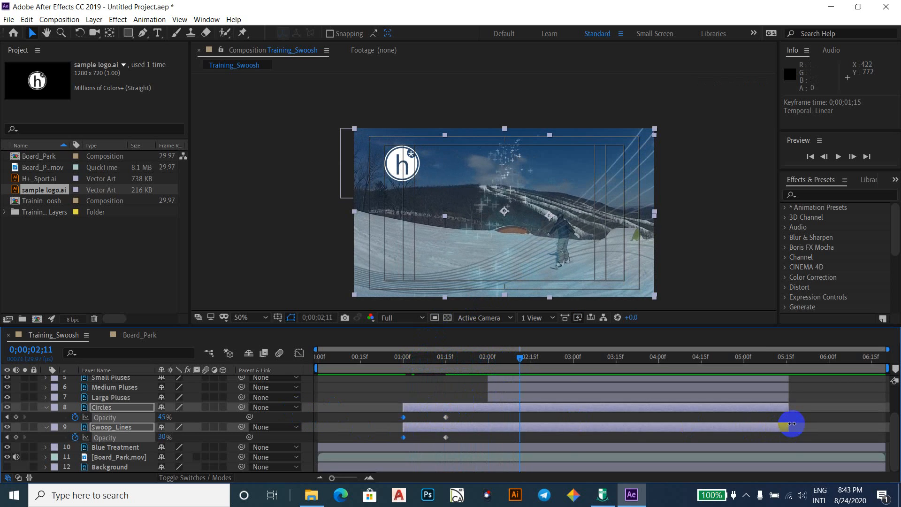
Select the Large Pluses layer, collapse Circles and Swoop_Lines, and go to its in point at 0;00;02;00.
scroll(793, 421, up, 4)
scroll(792, 421, down, 3)
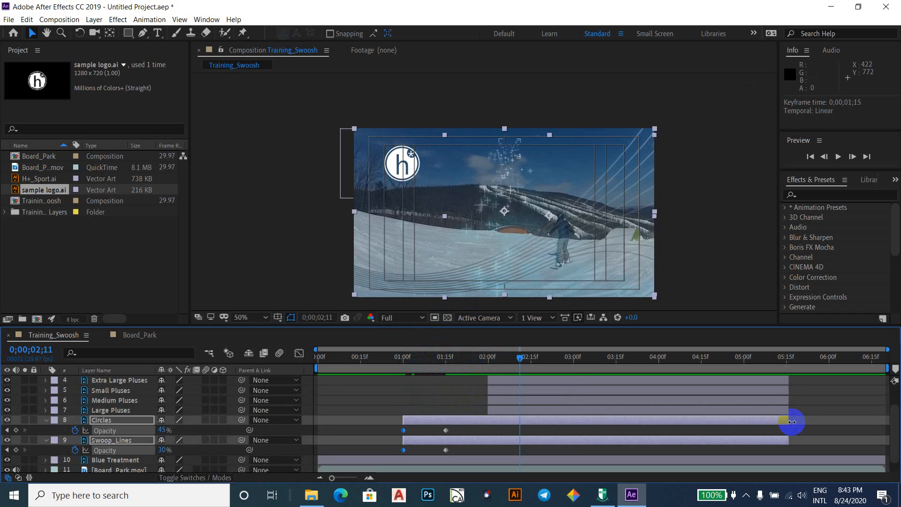
click(510, 412)
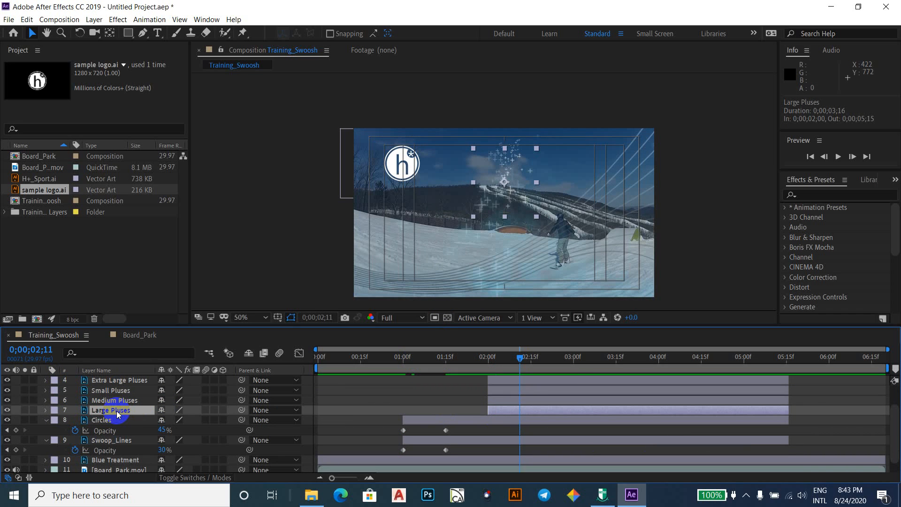
click(47, 422)
click(48, 431)
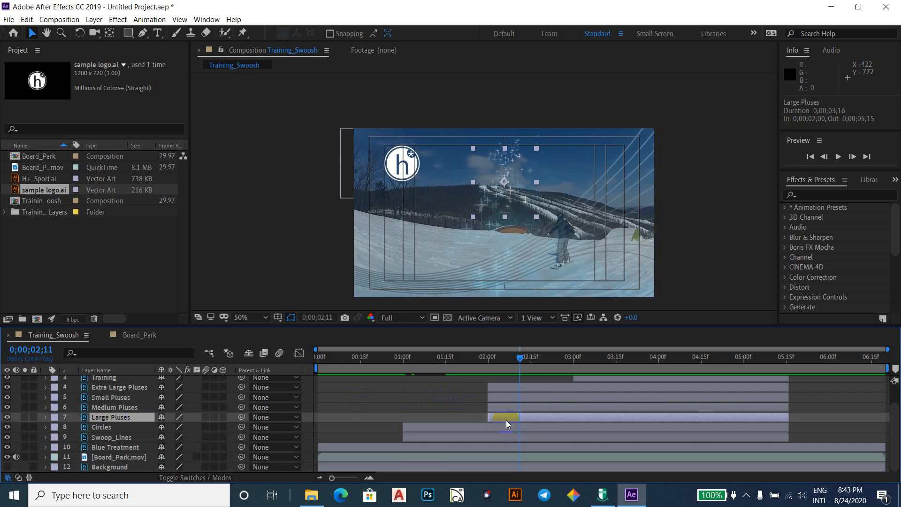
click(361, 432)
key(i)
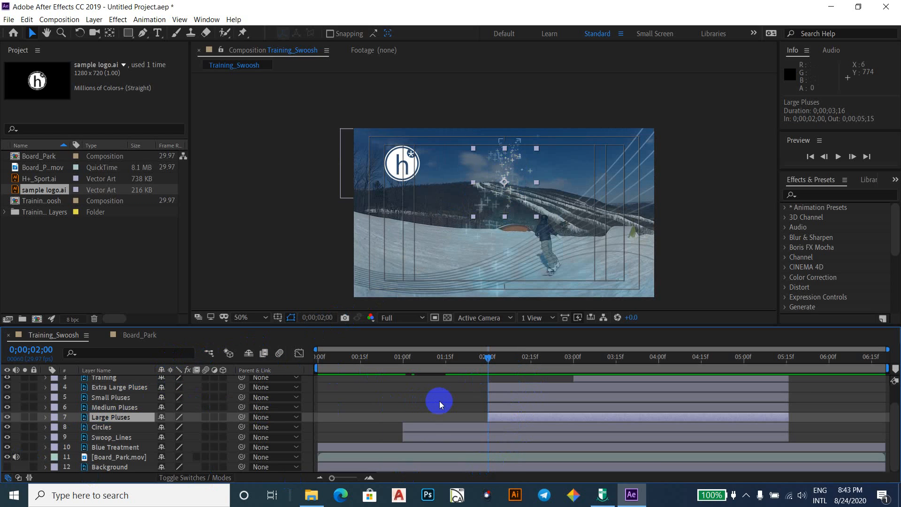
Expand the transform properties of Large Pluses and add an opacity keyframe at 0;00;02;15.
click(45, 417)
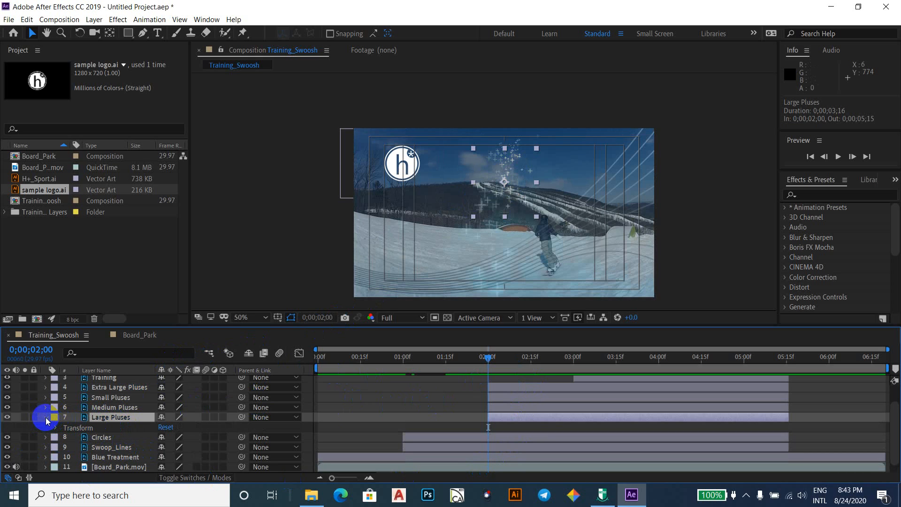
click(45, 417)
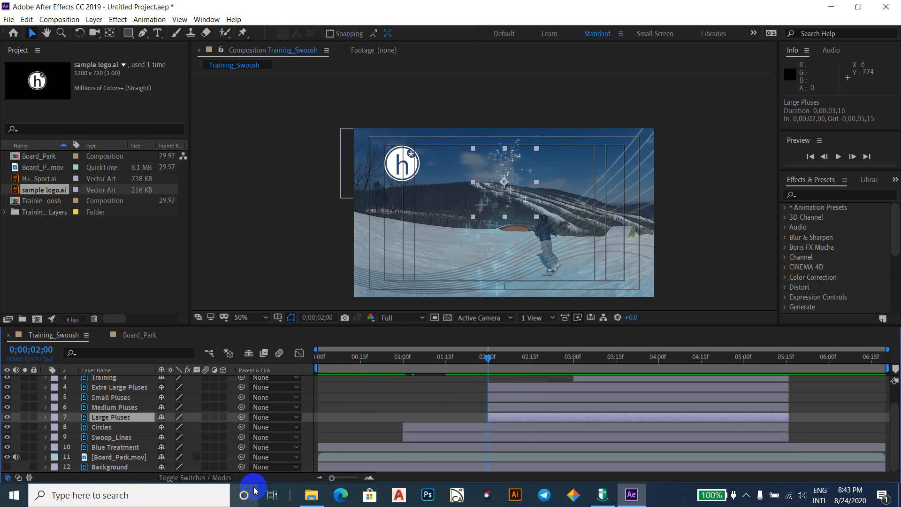
key(t)
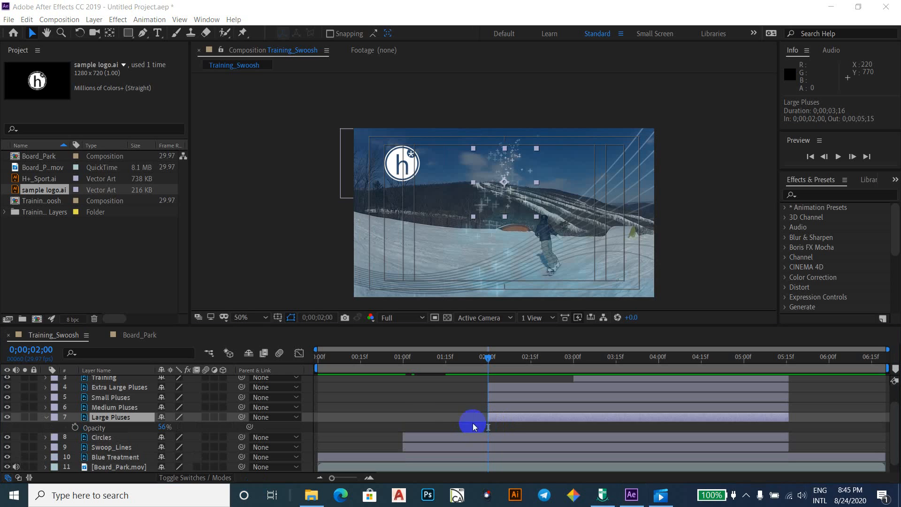
click(49, 418)
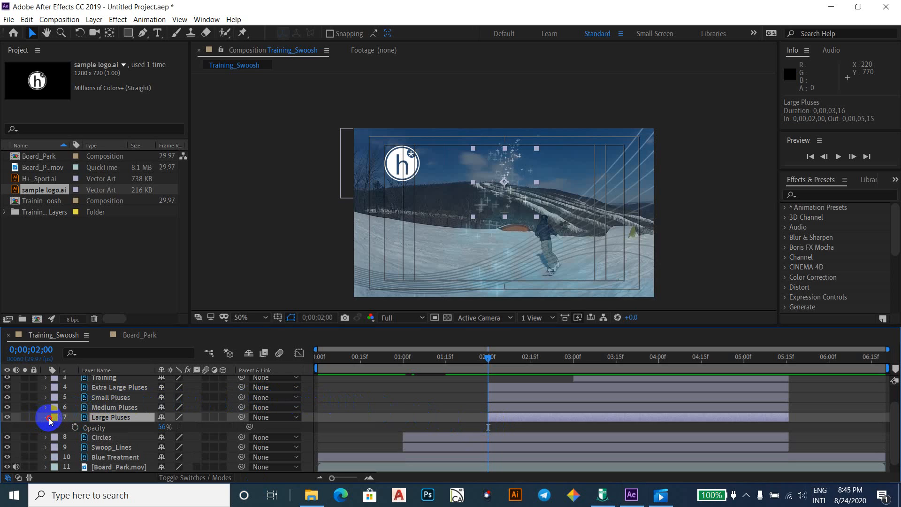
click(49, 418)
click(49, 418)
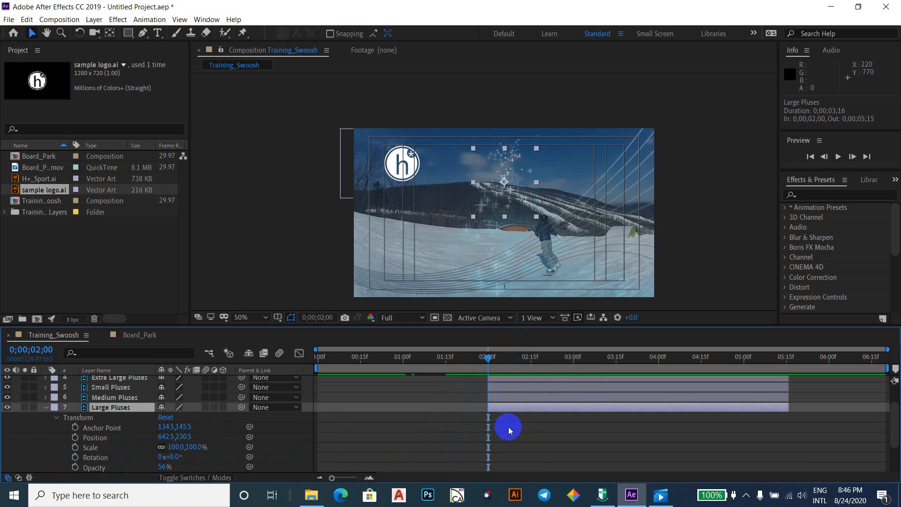
drag(489, 359, 532, 365)
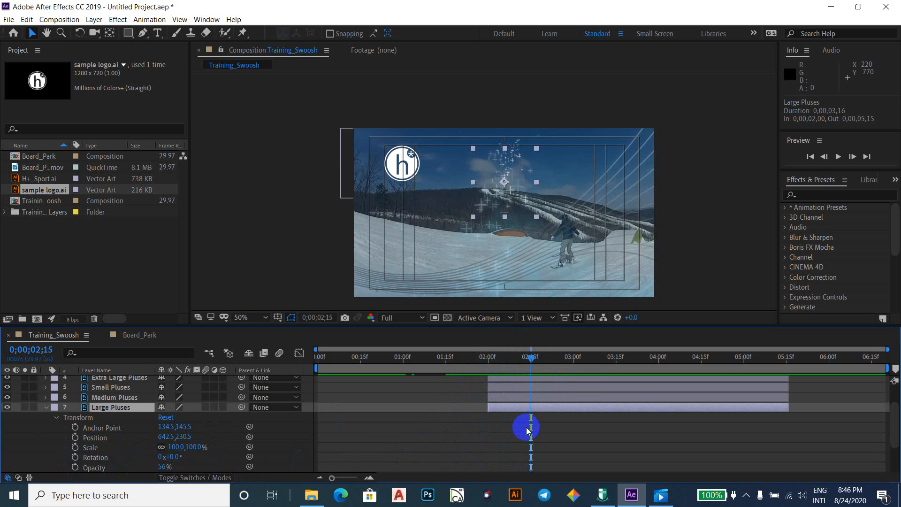
click(75, 467)
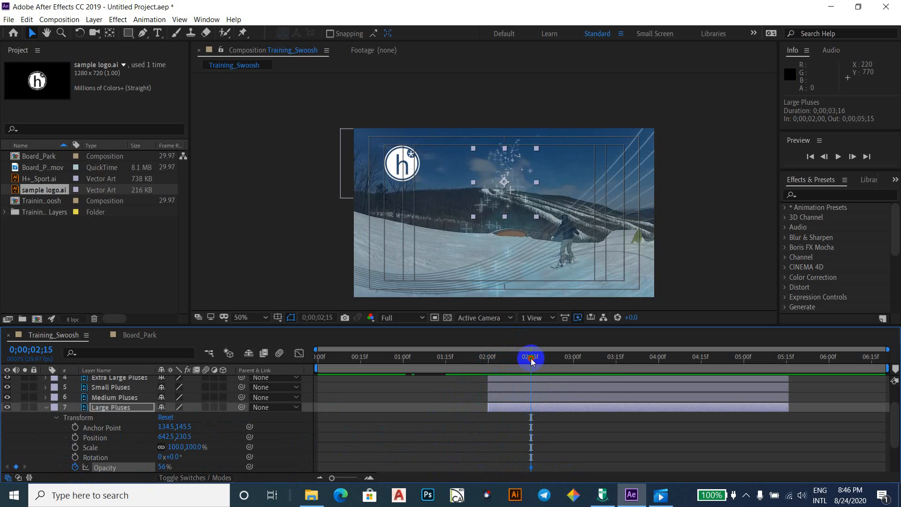
Set the opacity of Large Pluses to 0% at its in point 0;00;02;00 and scrub through the fade-in.
drag(534, 365, 514, 365)
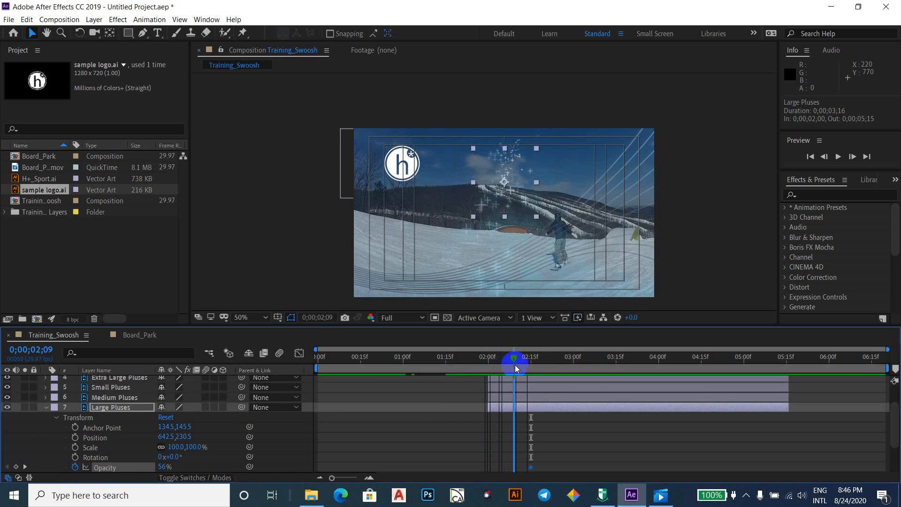
key(i)
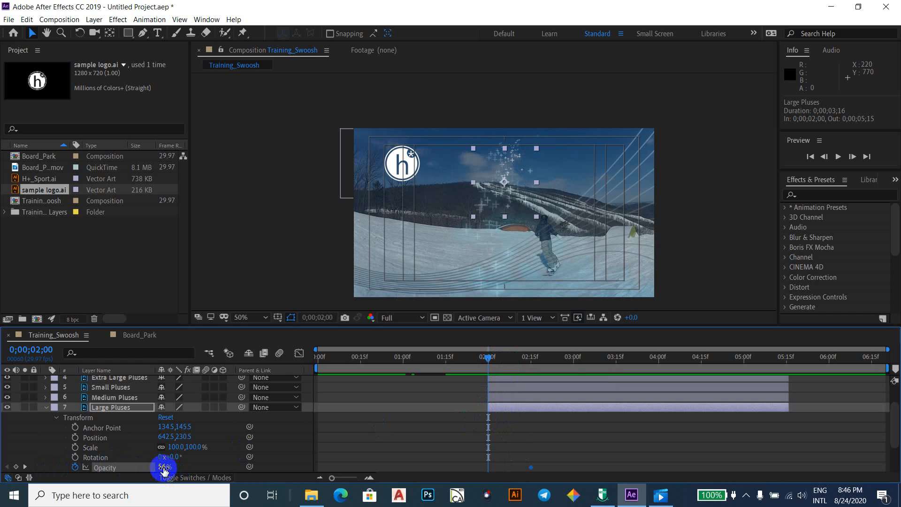
drag(164, 468, 68, 467)
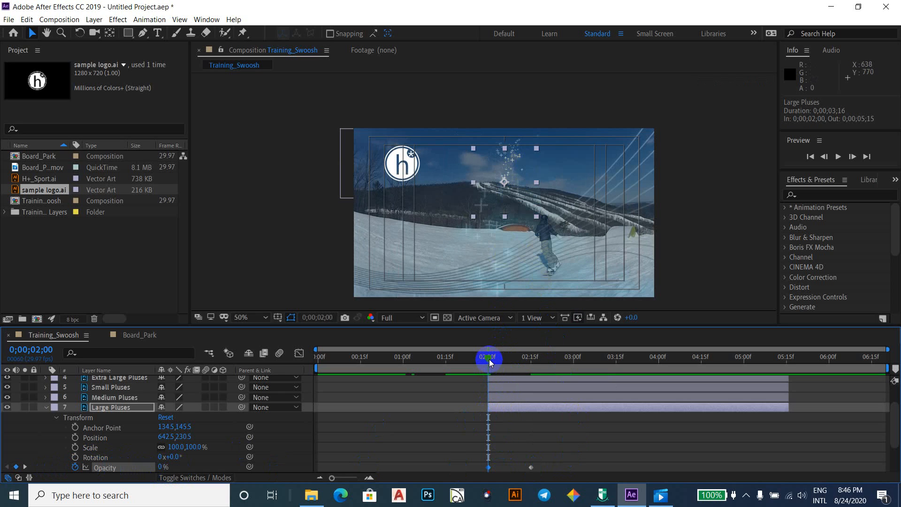
drag(488, 358, 513, 373)
click(846, 452)
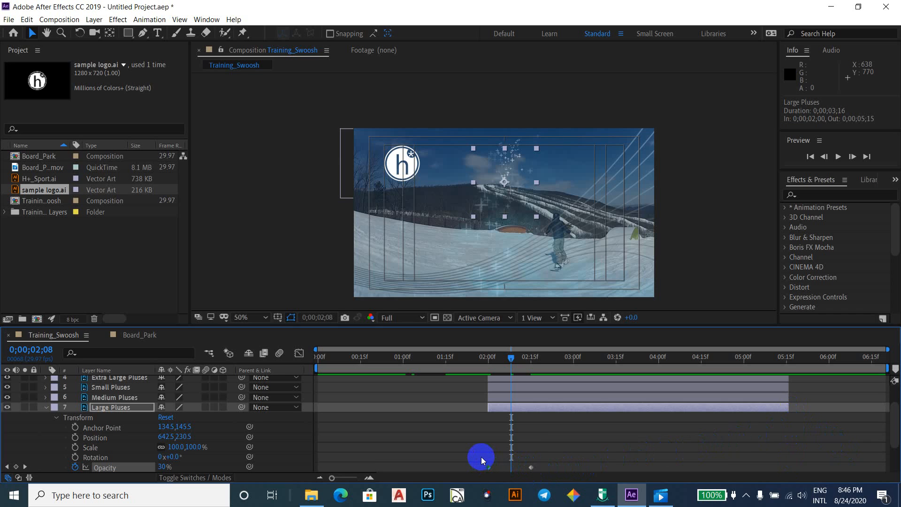
Copy the two opacity keyframes of Large Pluses and paste them at the layer's out point 0;00;05;15.
drag(481, 457, 548, 429)
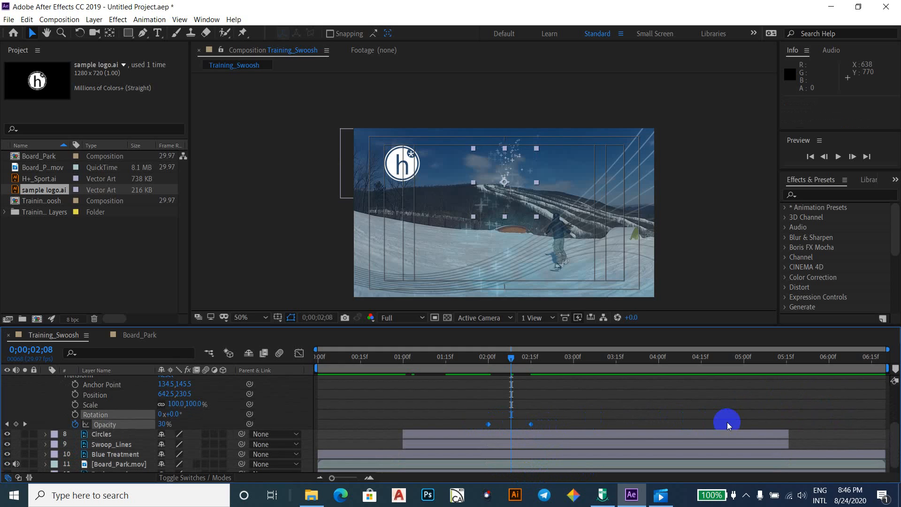
scroll(727, 422, up, 3)
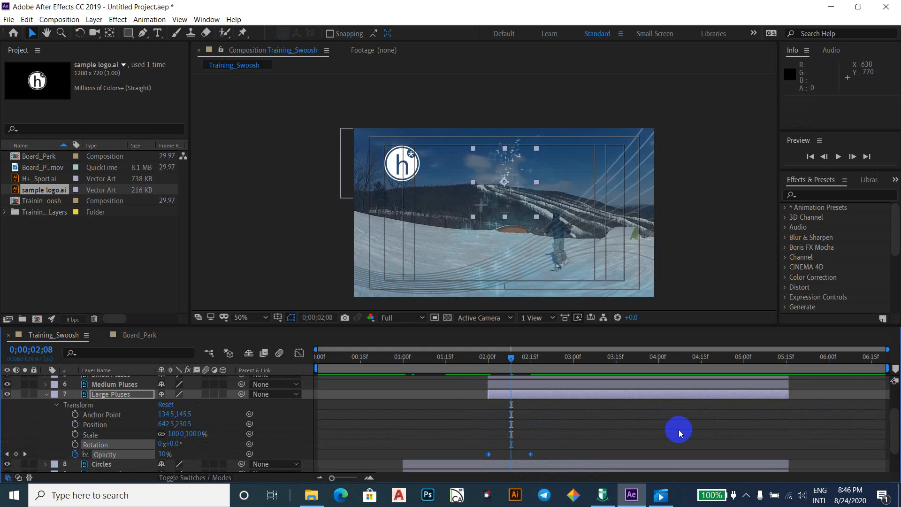
key(ctrl+c)
click(85, 393)
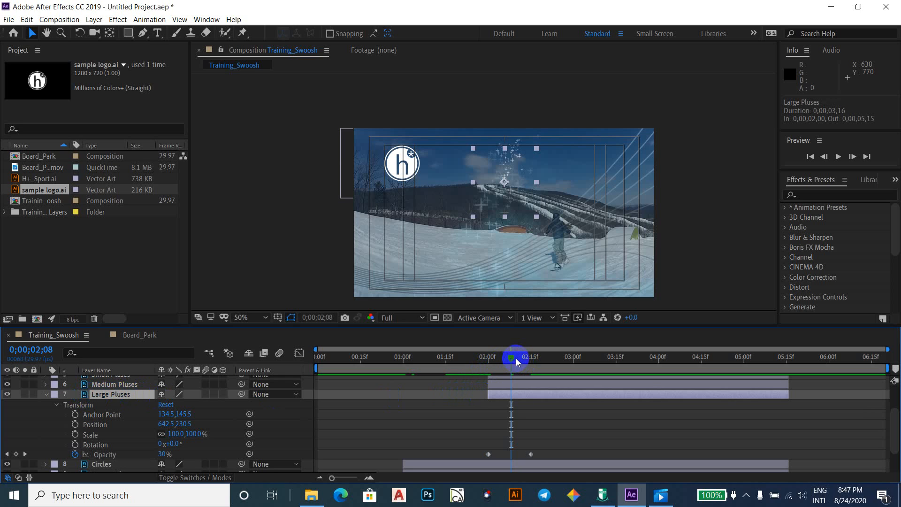
drag(511, 360, 676, 367)
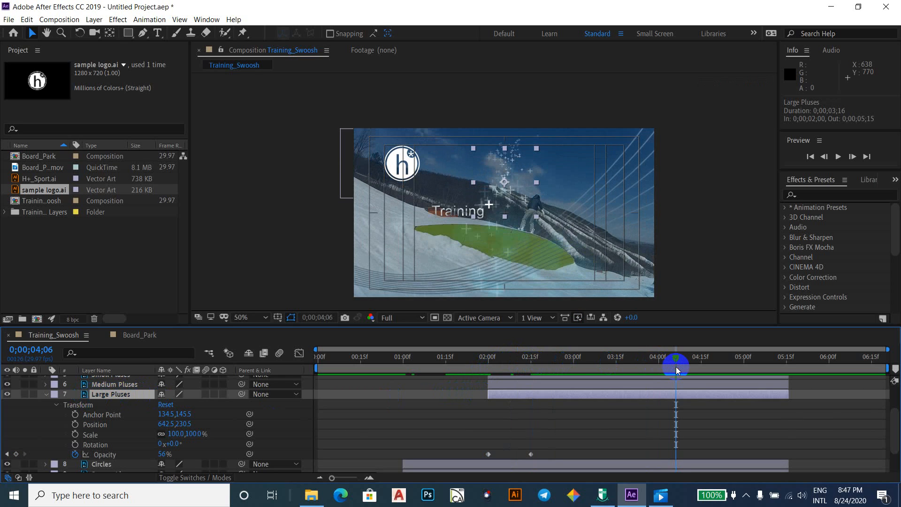
key(o)
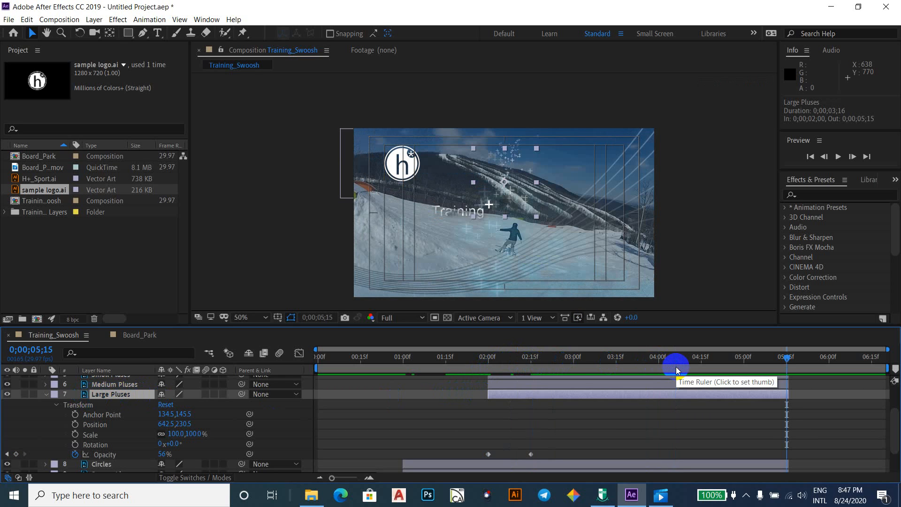
key(ctrl+v)
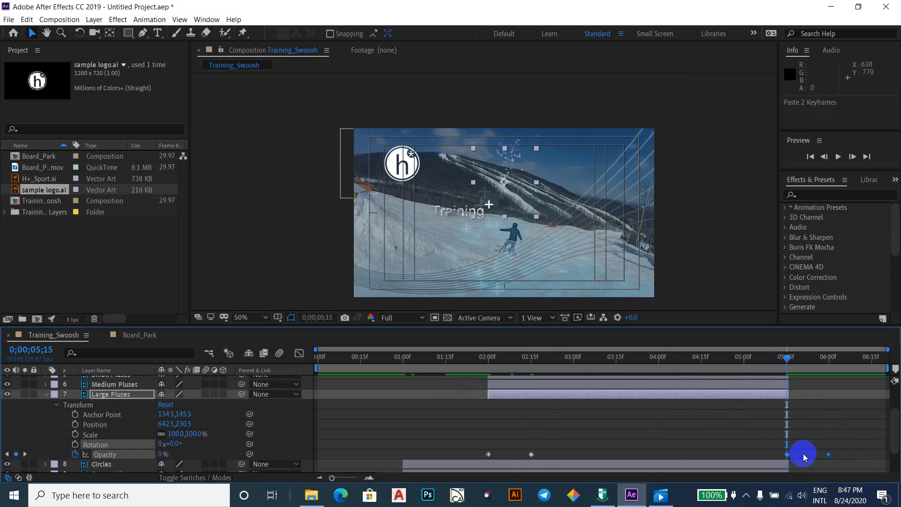
Shift the pasted opacity keyframes to 0;00;05;00 and 0;00;05;15, and move to the keyframe at 0;00;05;00.
drag(829, 453, 790, 452)
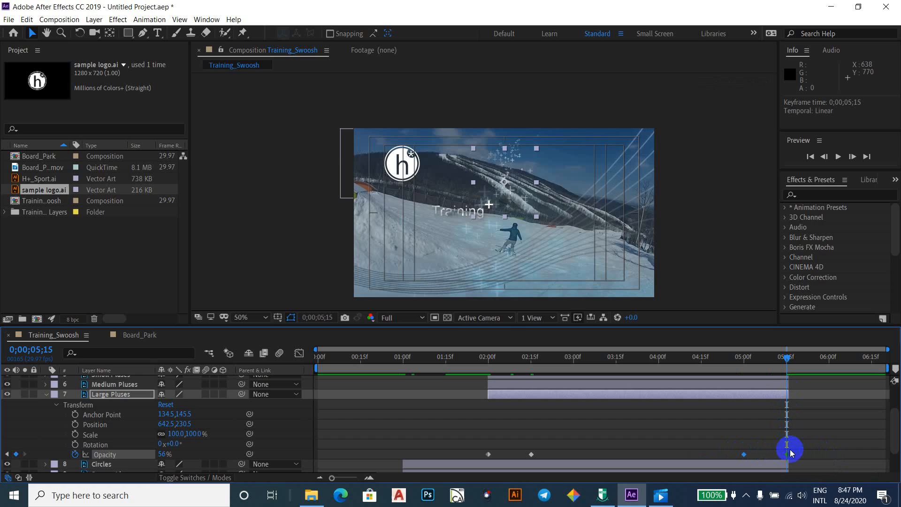
click(737, 432)
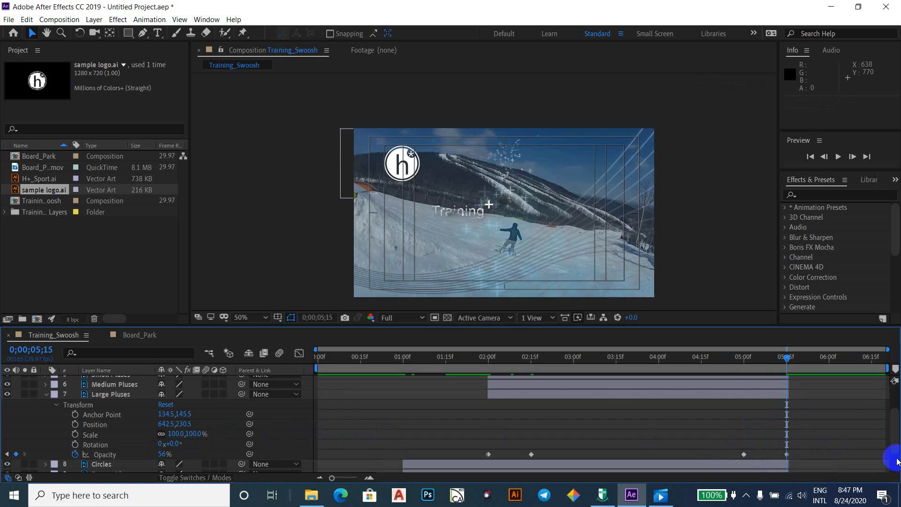
click(163, 456)
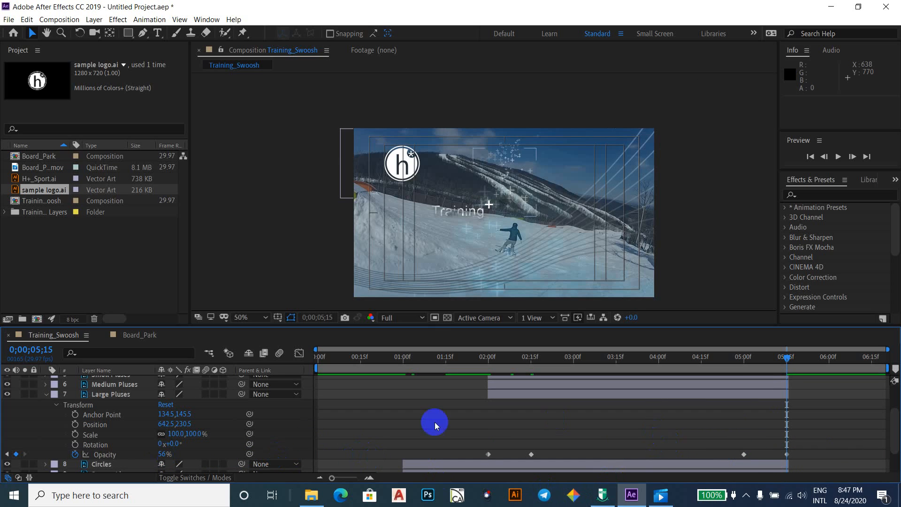
click(6, 454)
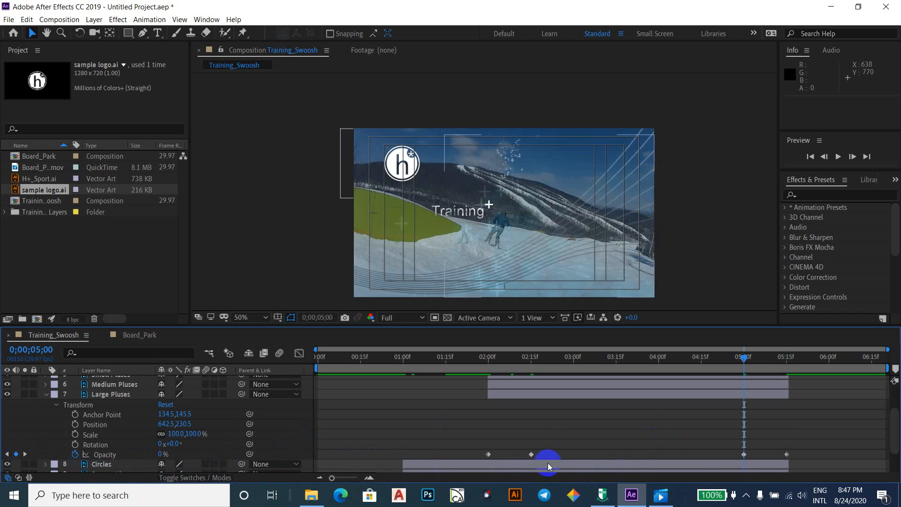
Time-reverse the last two opacity keyframes of Large Pluses and check the value at 0;00;05;15.
drag(728, 441, 803, 461)
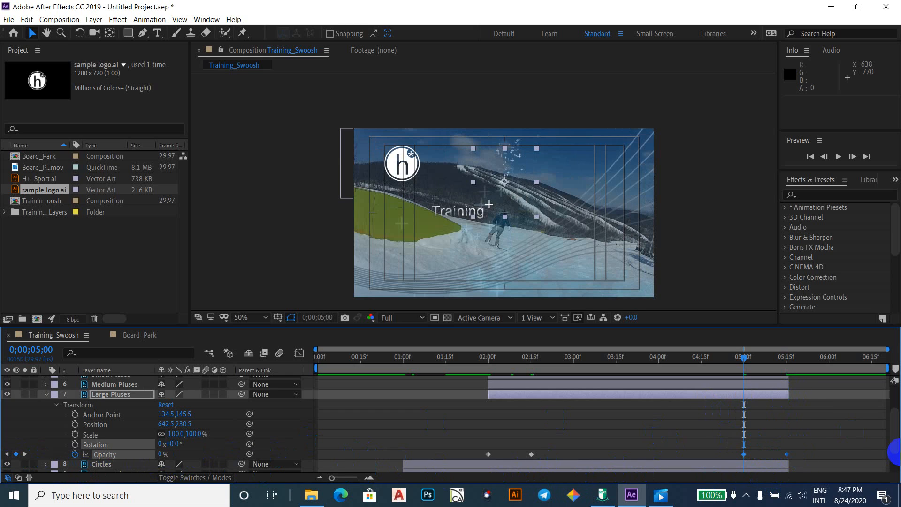
drag(745, 454, 788, 455)
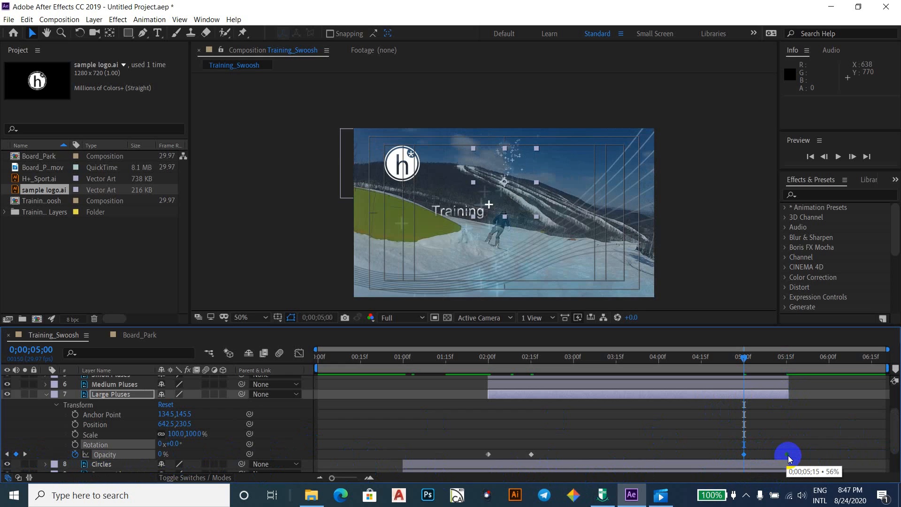
drag(788, 455, 788, 456)
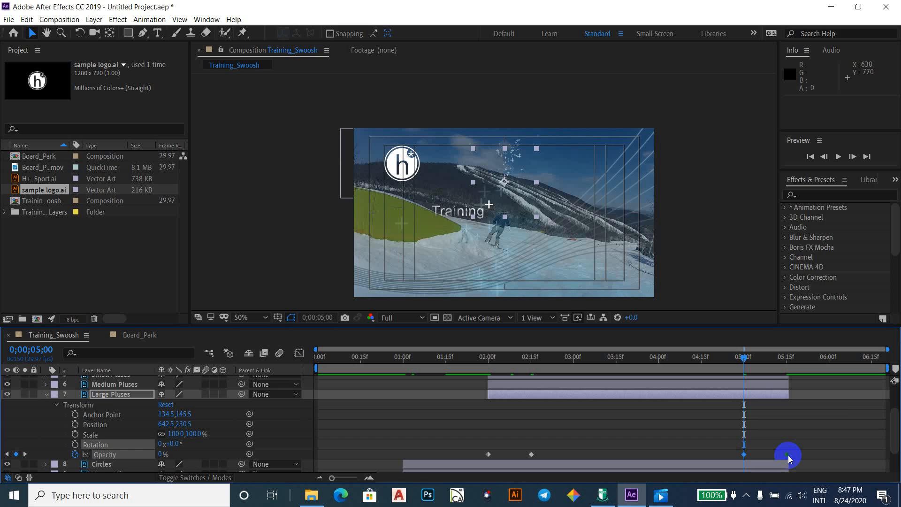
click(150, 19)
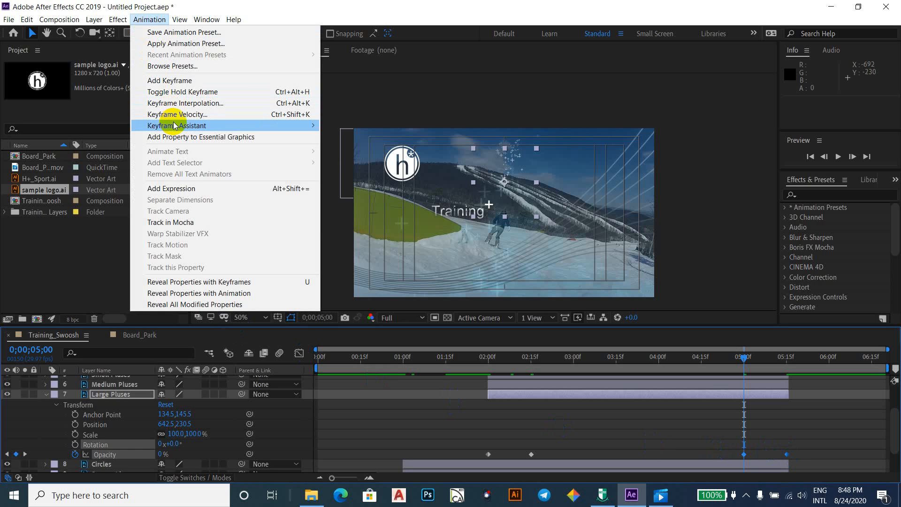
mouse_move(174, 125)
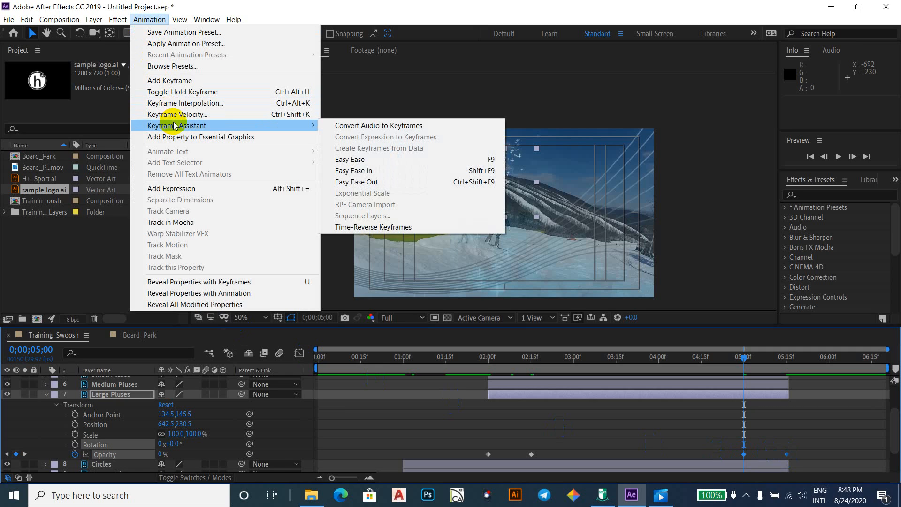
click(360, 229)
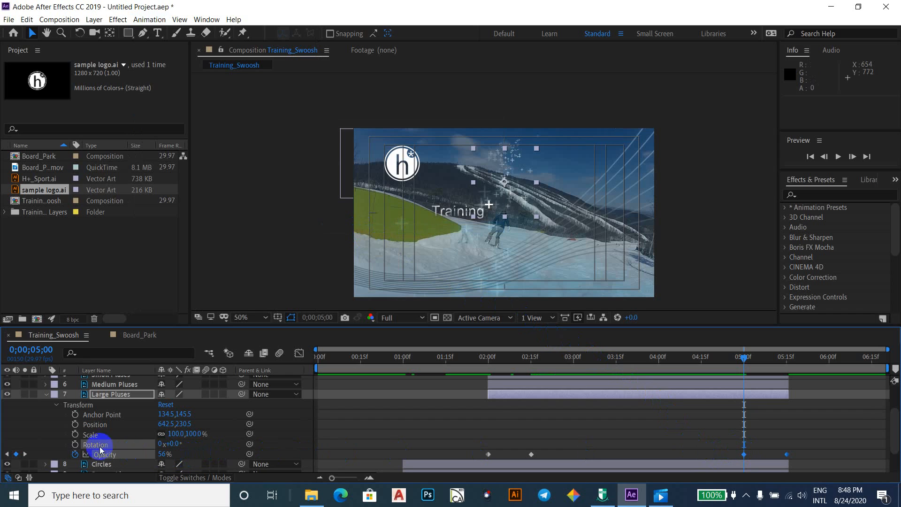
click(26, 454)
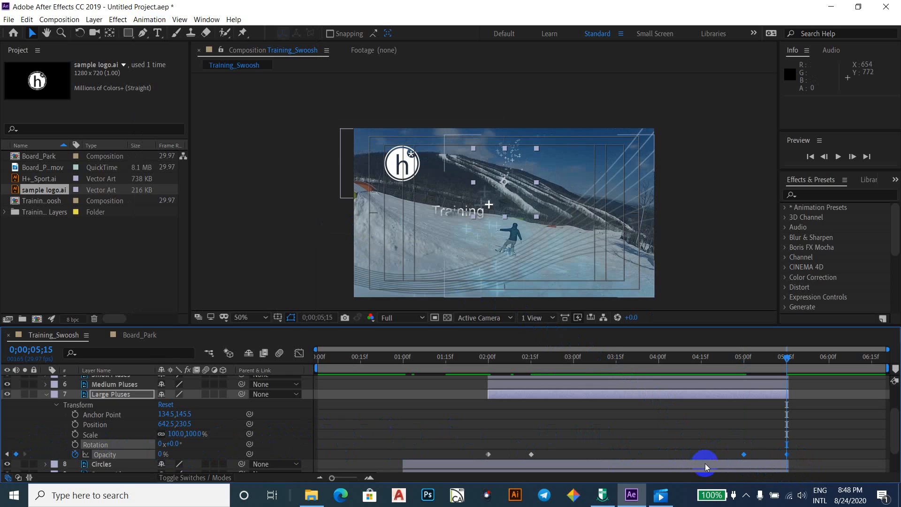
Keyframe the scale of Large Pluses at 100% at its in point 0;00;02;00 and 150% at its out point 0;00;05;15.
key(i)
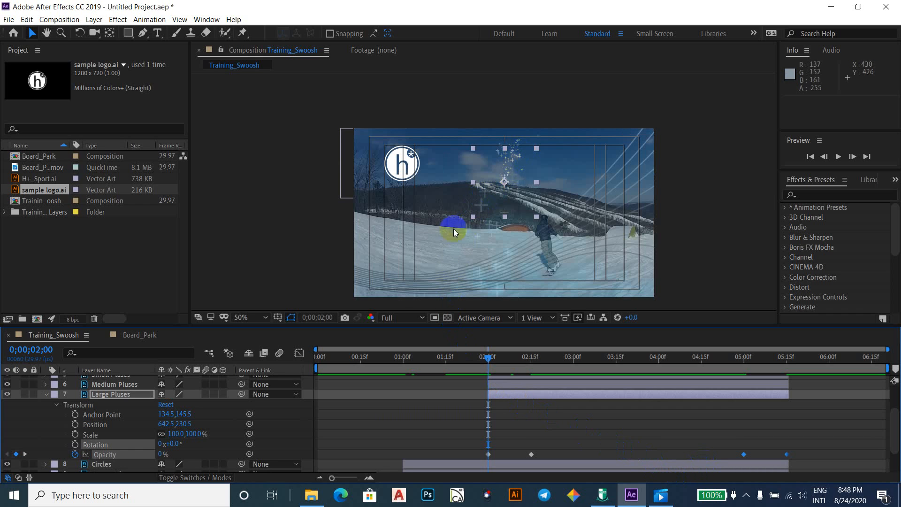
click(75, 434)
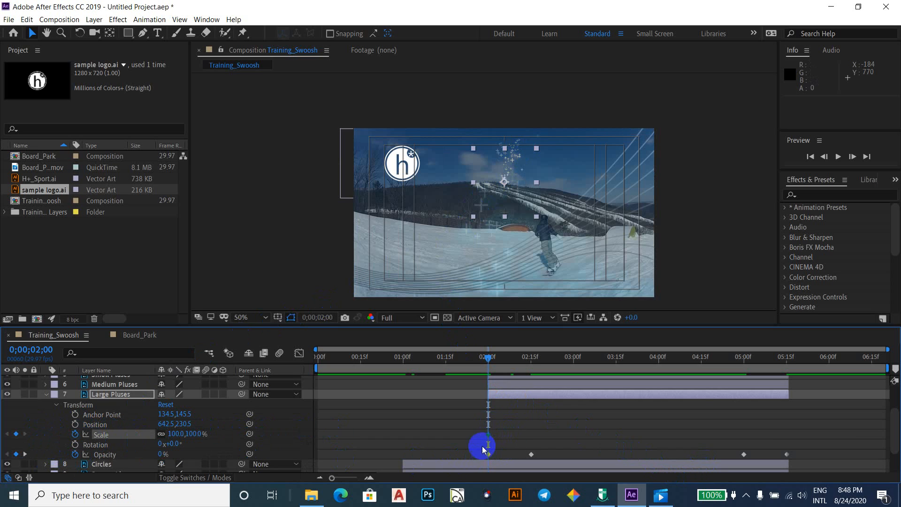
mouse_move(487, 436)
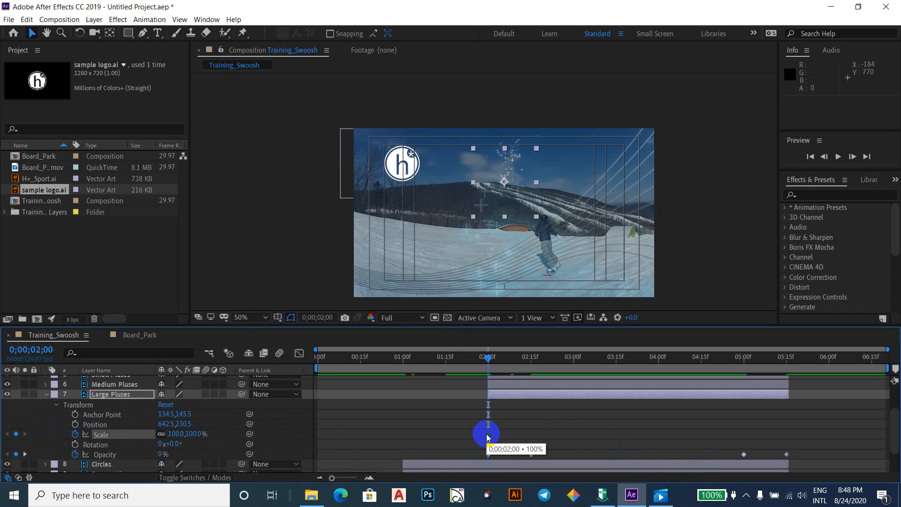
key(o)
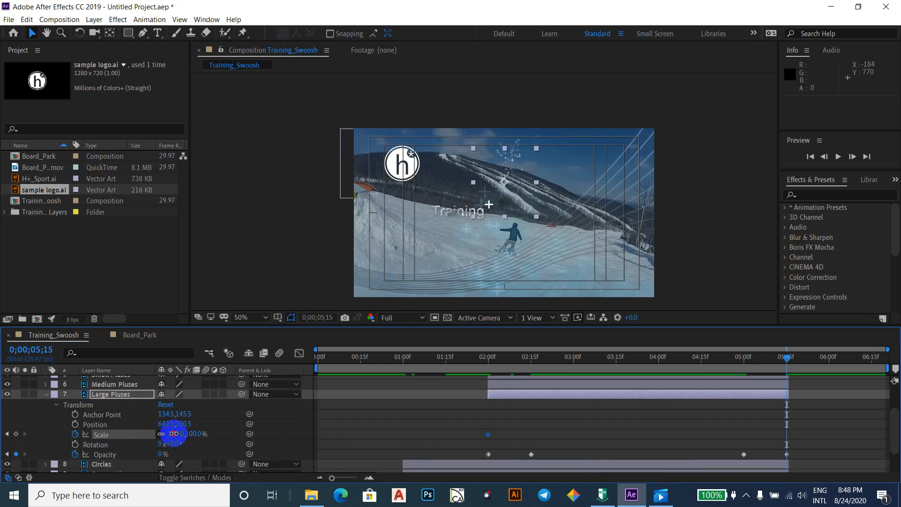
drag(174, 433, 195, 434)
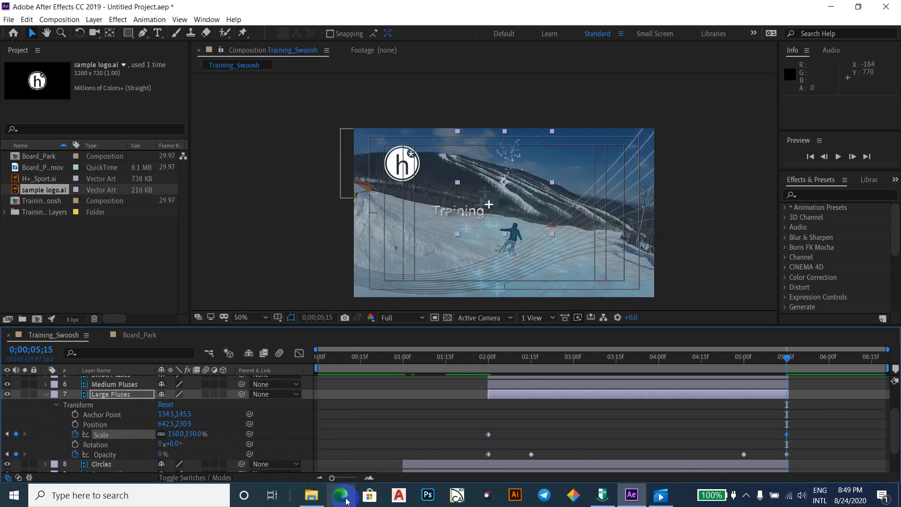
Play back the composition from 0;00;01;27 to preview the fade and scale animation of Large Pluses.
drag(464, 355, 481, 358)
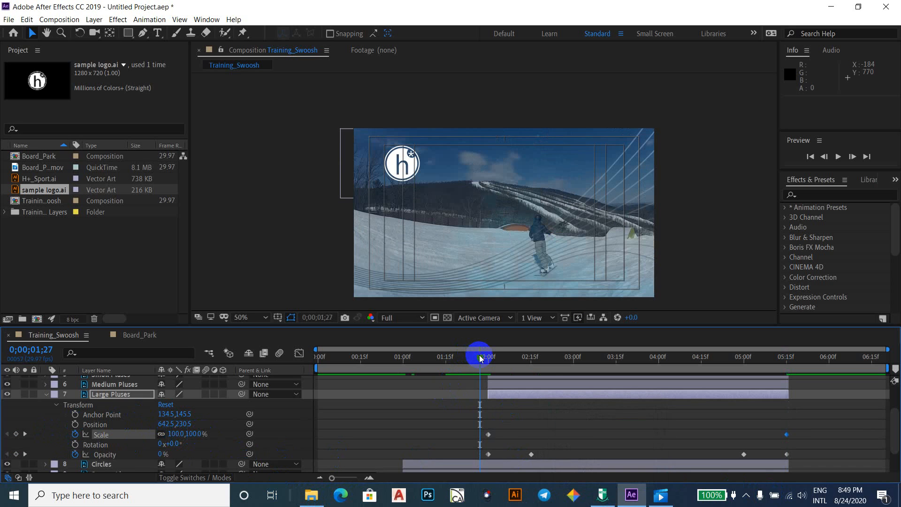
key(space)
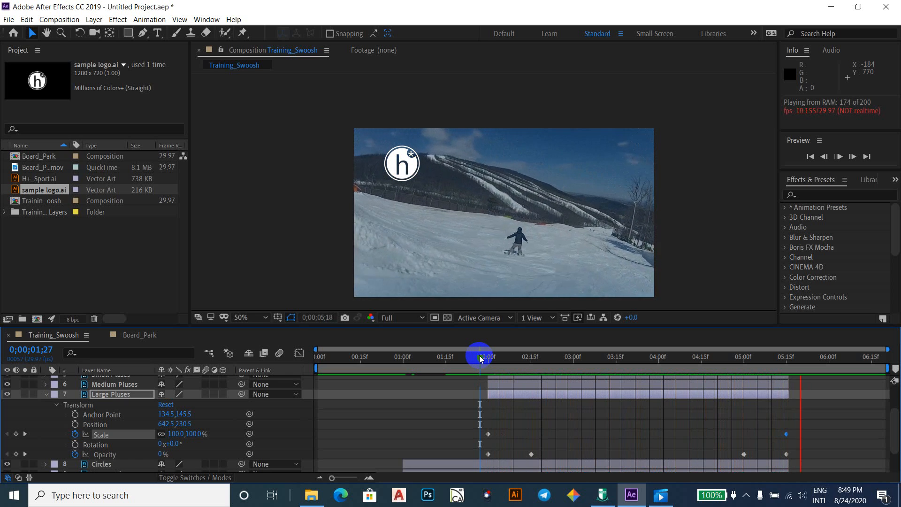
key(space)
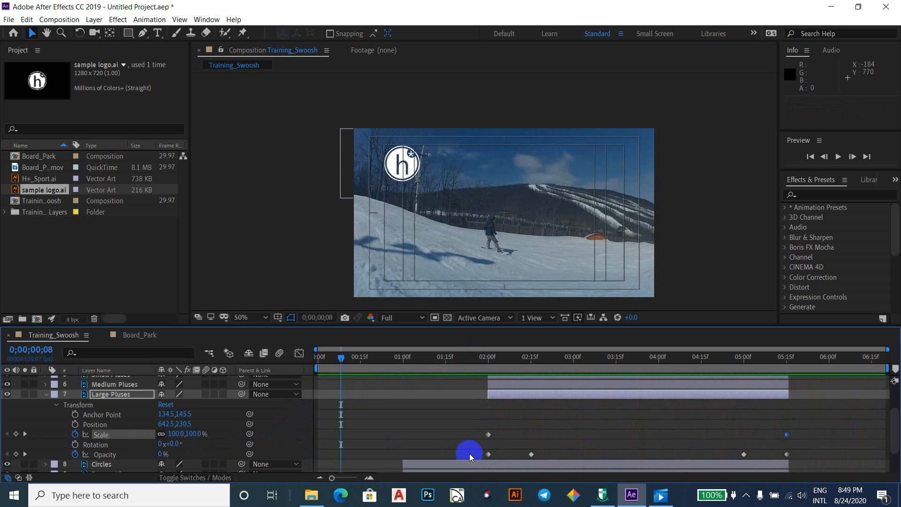
Copy all the scale and opacity keyframes of the Large Pluses layer.
scroll(443, 443, up, 1)
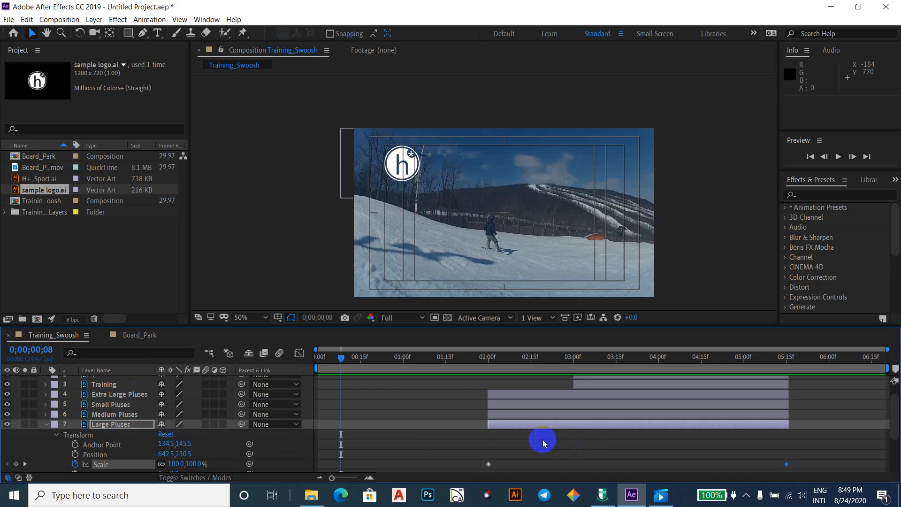
scroll(543, 439, down, 2)
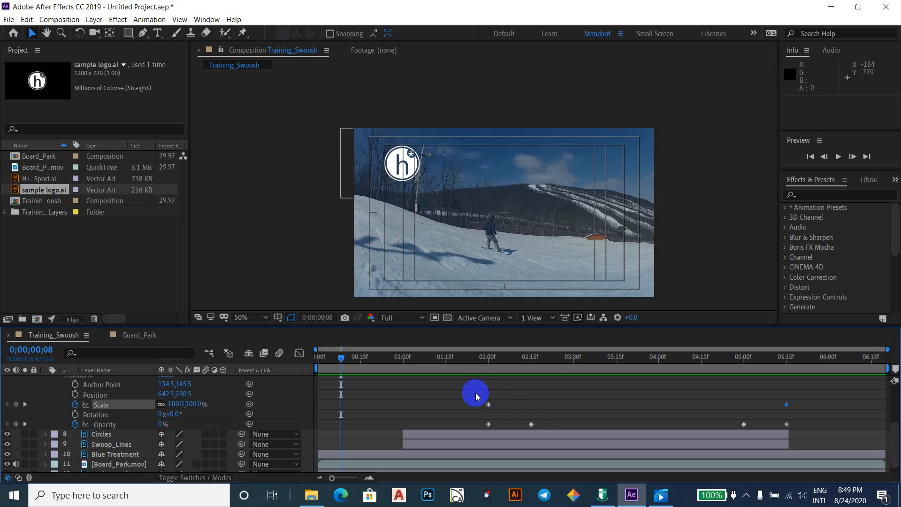
drag(475, 393, 795, 431)
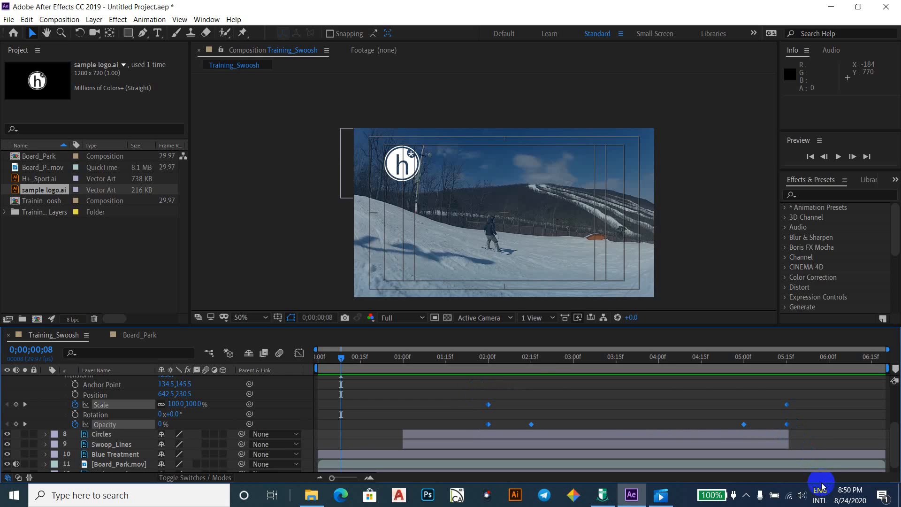
key(ctrl+c)
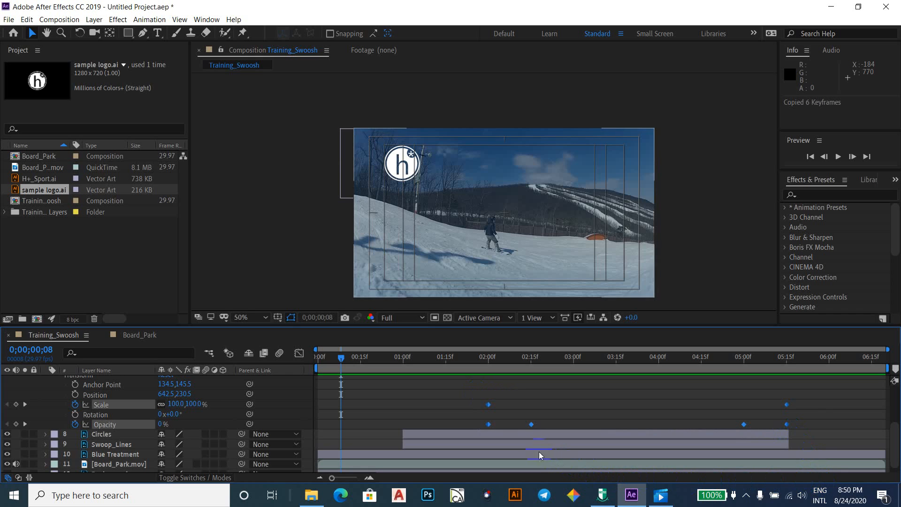
Paste the copied keyframes onto the Extra Large, Small and Medium Pluses layers starting at 0;00;02;00.
scroll(536, 444, up, 3)
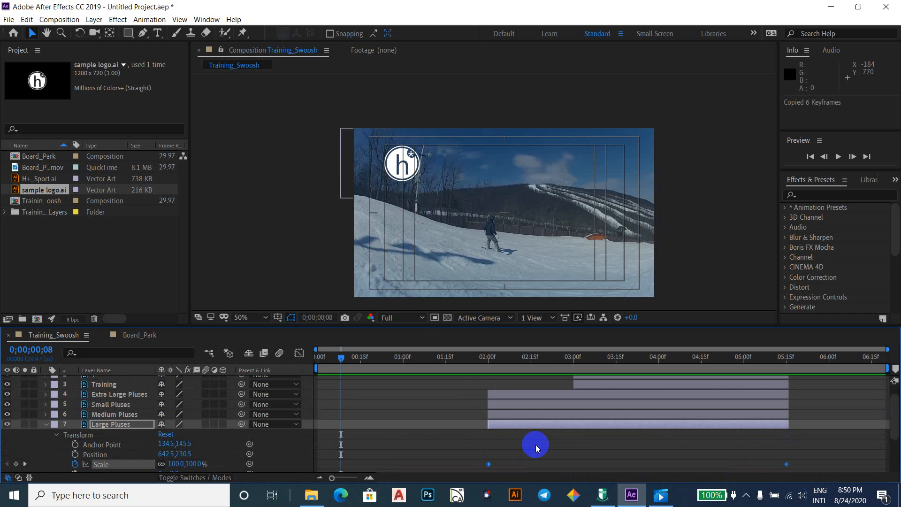
click(117, 414)
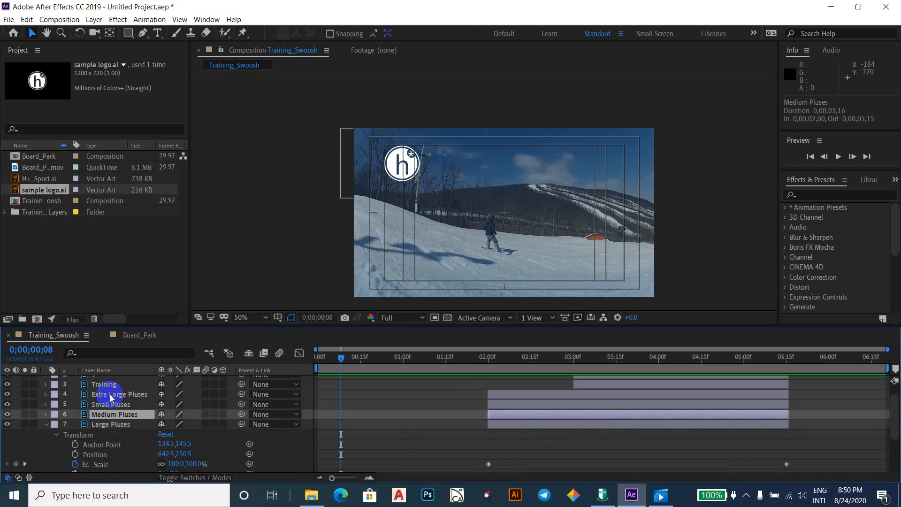
shift+click(110, 394)
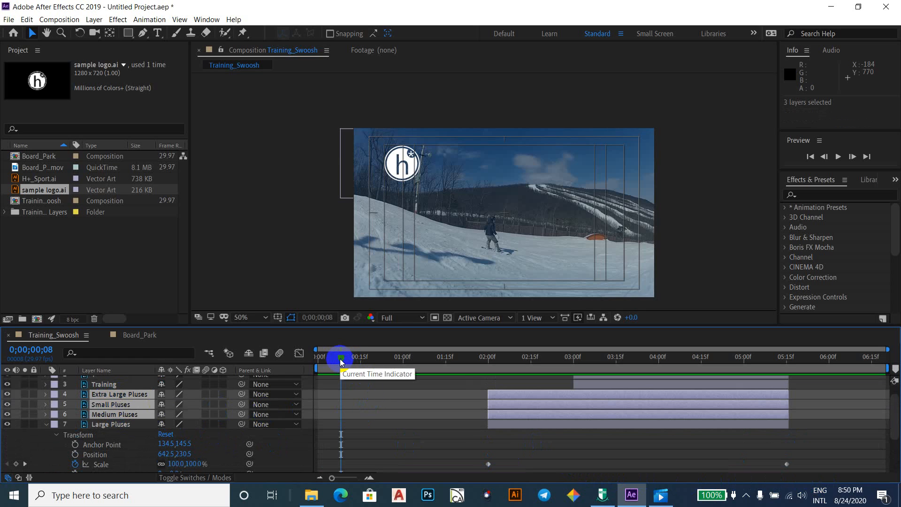
key(k)
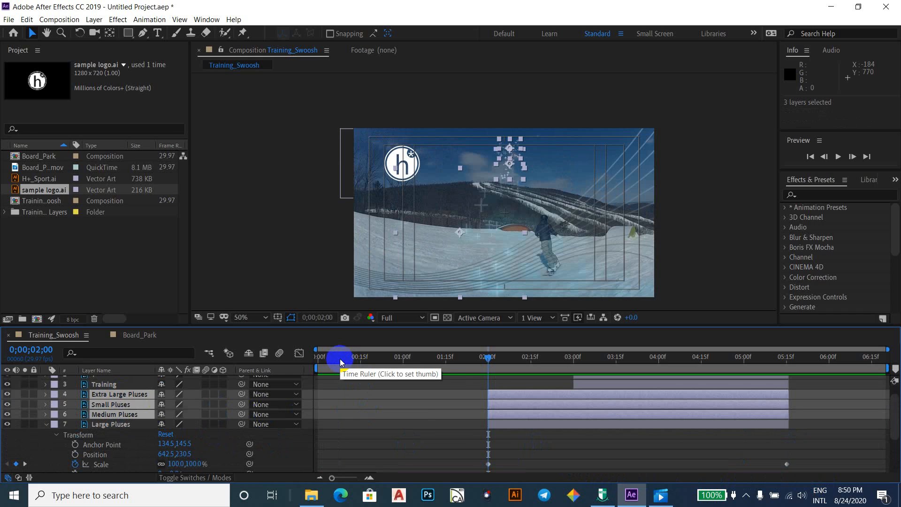
key(ctrl+v)
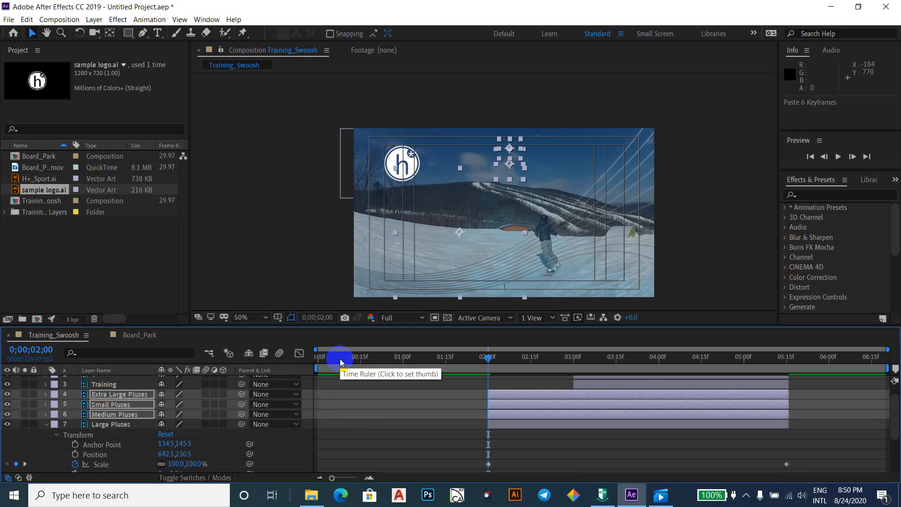
Examine the pasted scale and opacity keyframes in the Transform properties of Extra Large, Small and Medium Pluses.
click(46, 397)
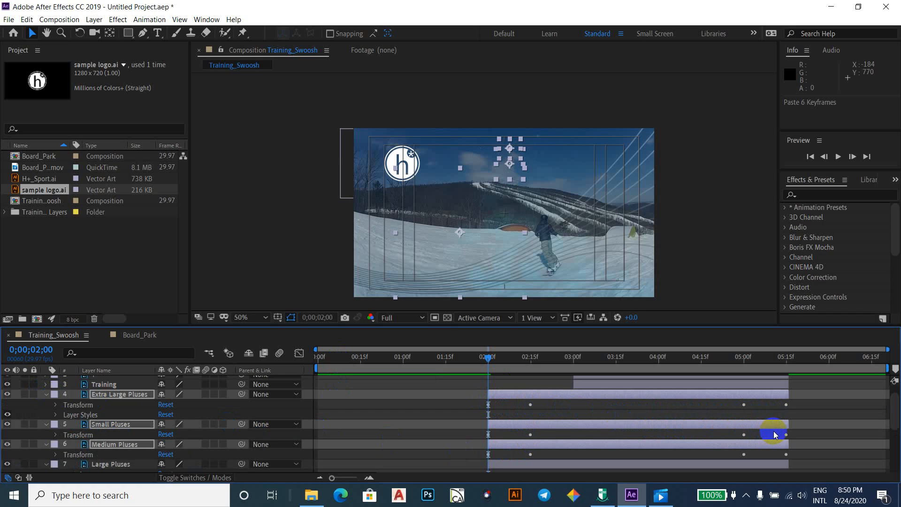
click(55, 406)
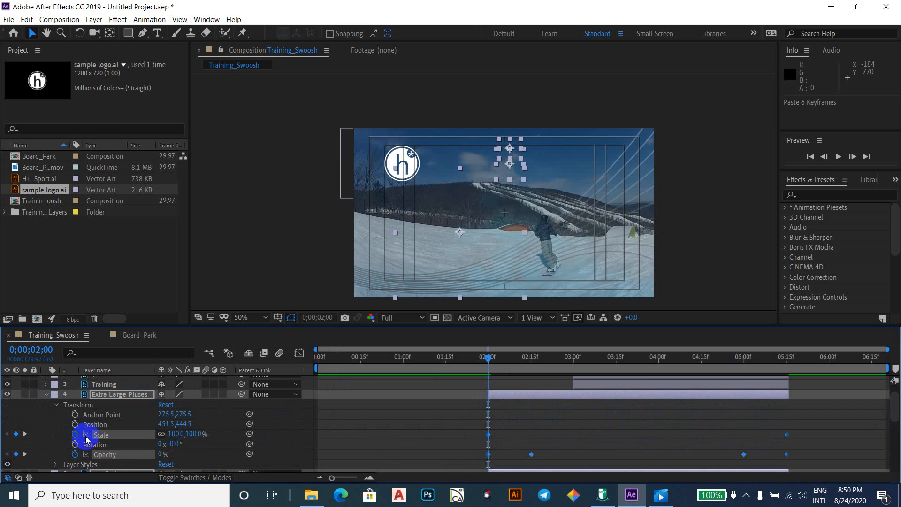
scroll(119, 442, down, 4)
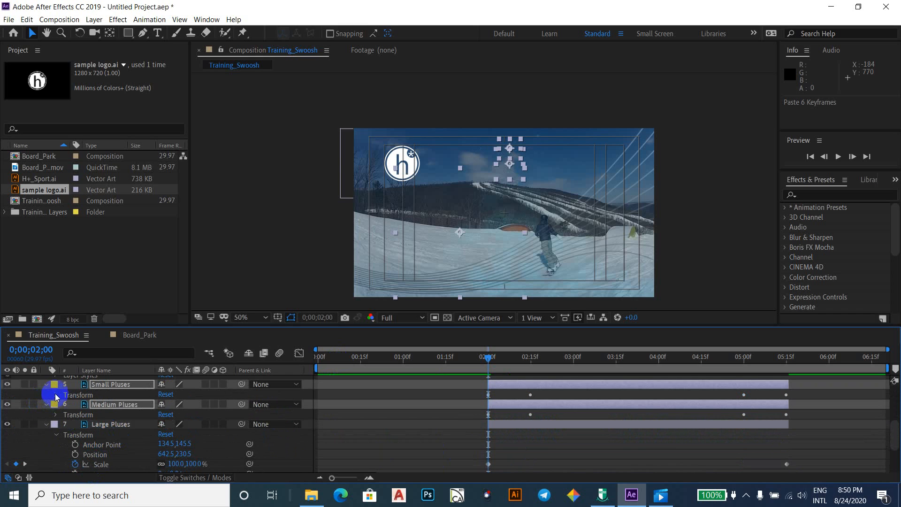
click(56, 397)
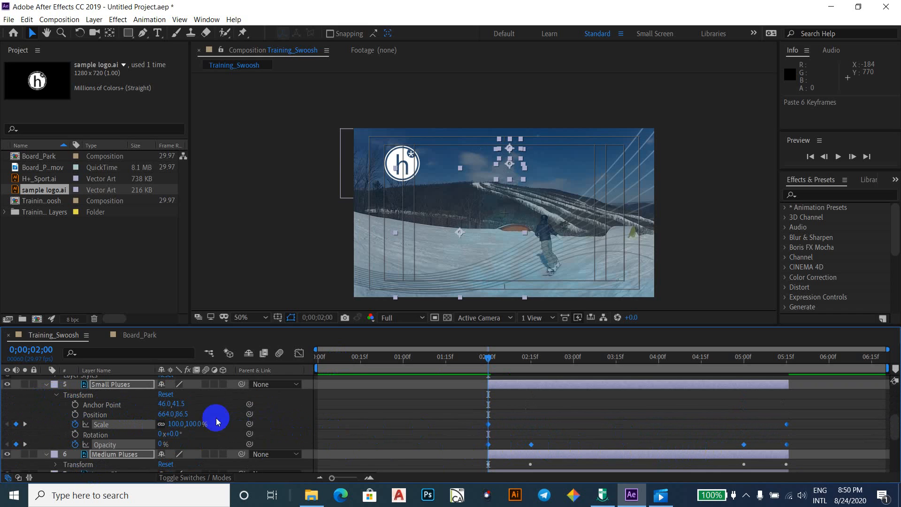
scroll(215, 416, down, 3)
click(56, 424)
click(56, 405)
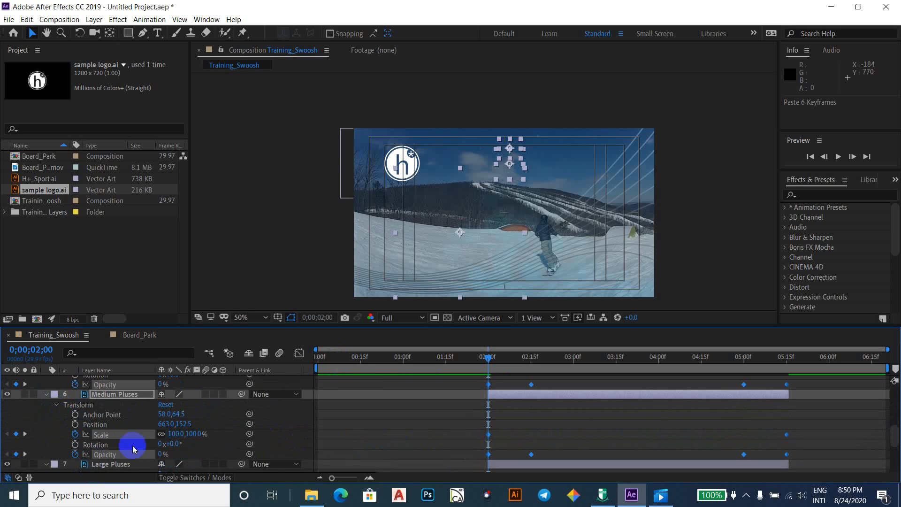
click(788, 454)
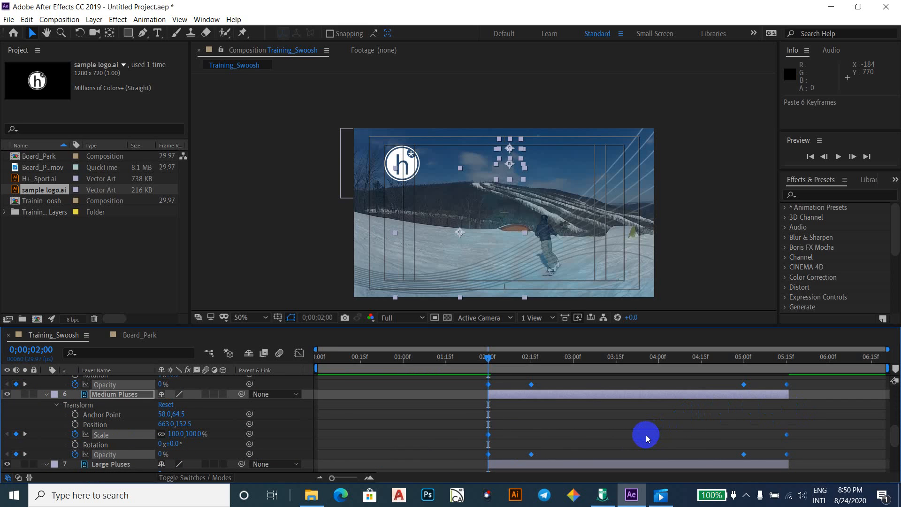
Deselect the keyframes and collapse the Transform groups of Medium, Small and Extra Large Pluses.
click(60, 405)
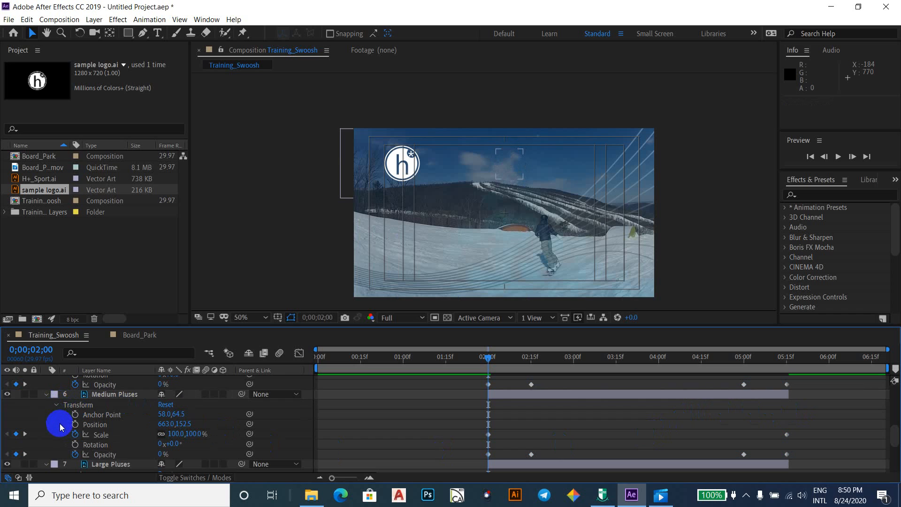
scroll(55, 406, up, 3)
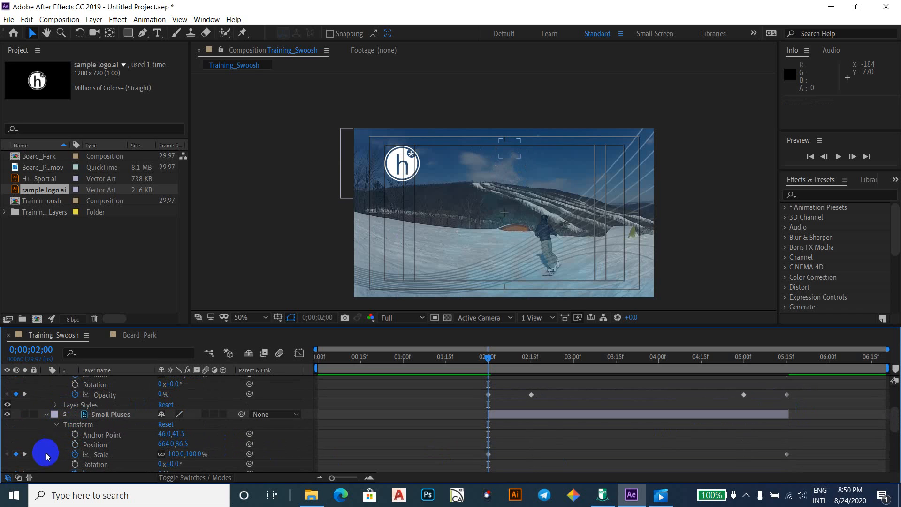
click(57, 424)
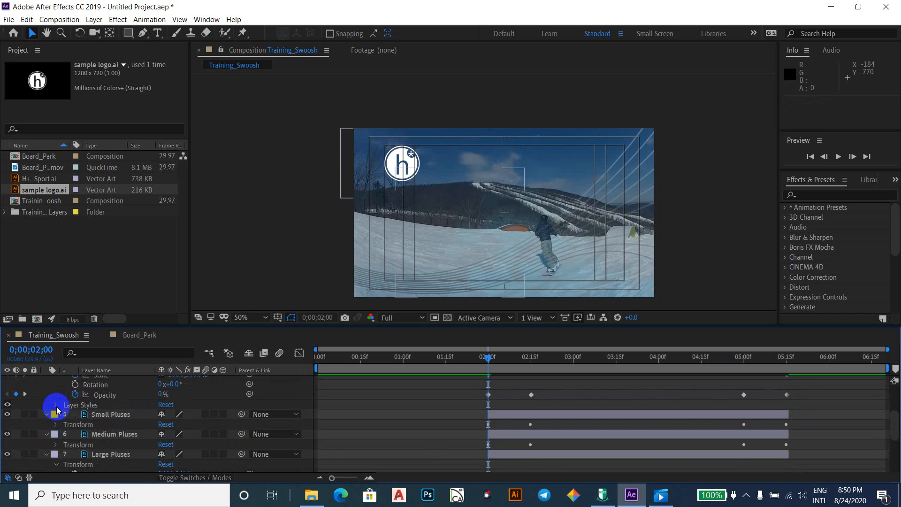
scroll(56, 408, up, 2)
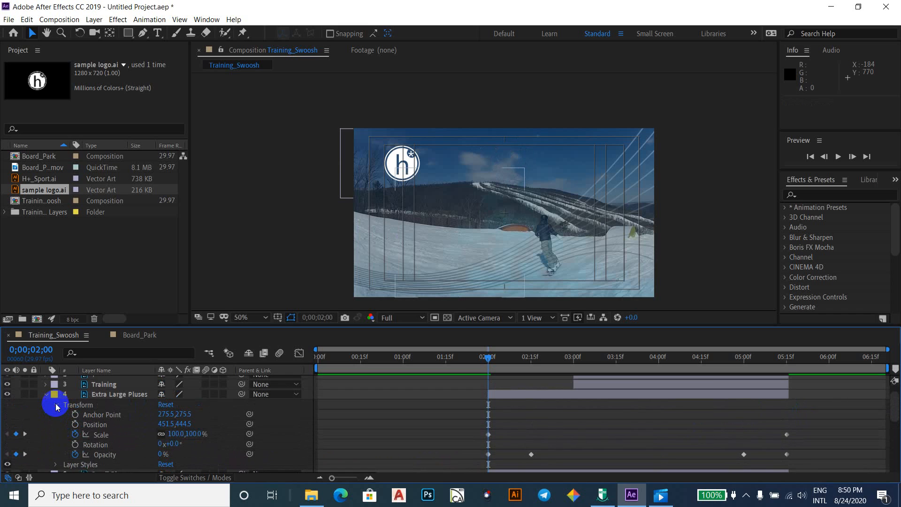
click(56, 405)
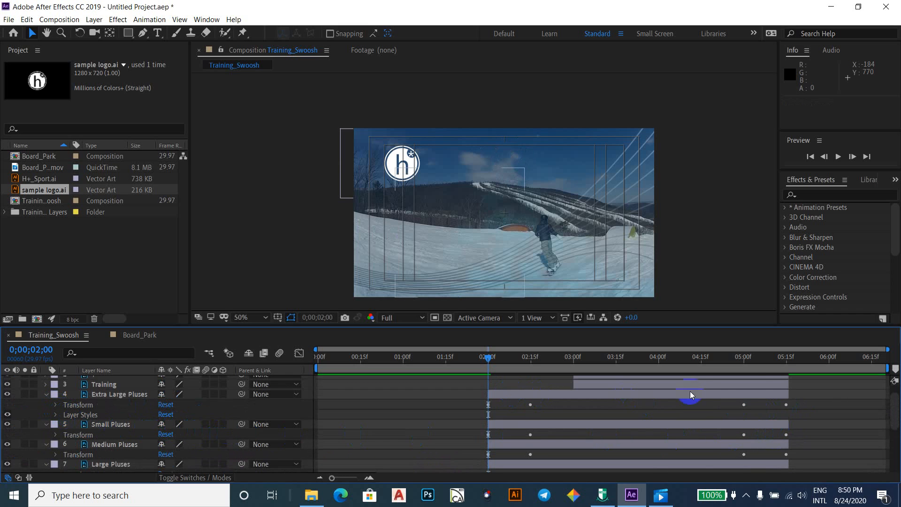
Play back the composition from 0;00;01;25 to preview the fade and scale animation on all the pluses layers.
click(474, 362)
key(space)
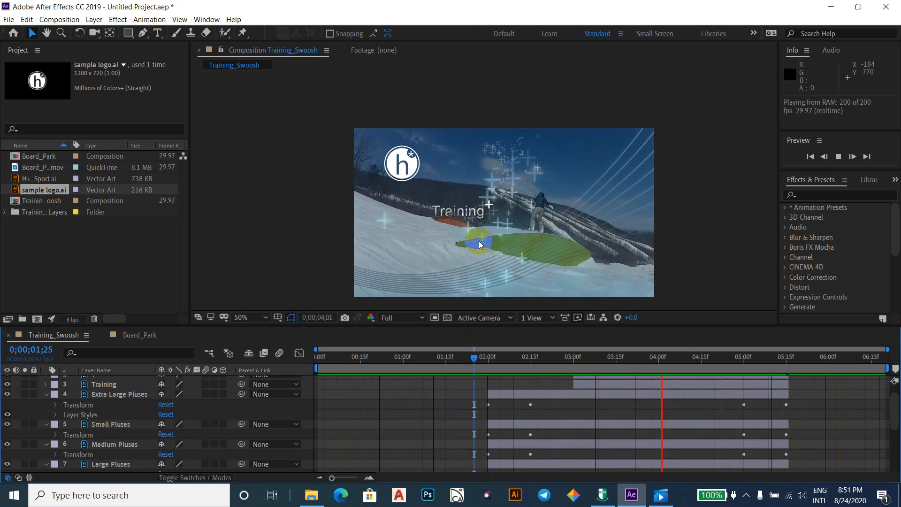
click(478, 244)
Collapse the Extra Large, Small, Medium and Large Pluses layers in the timeline.
scroll(446, 431, up, 1)
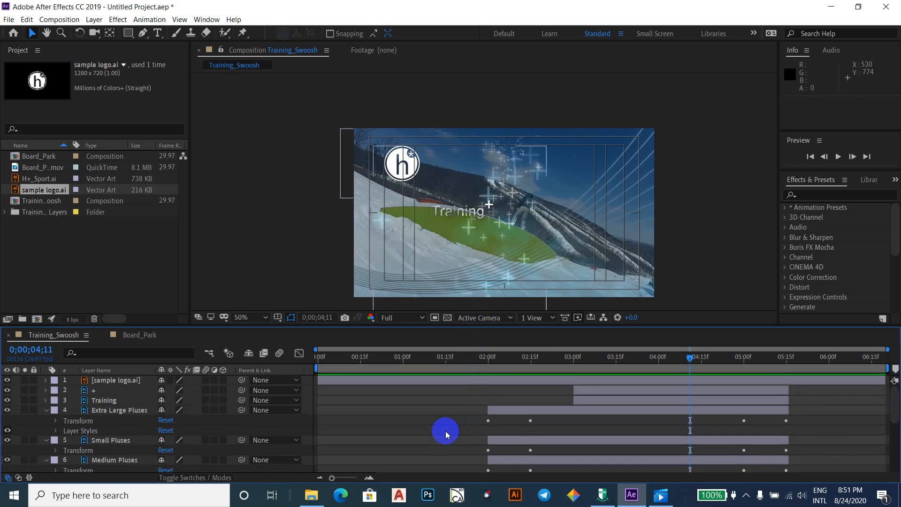
click(46, 410)
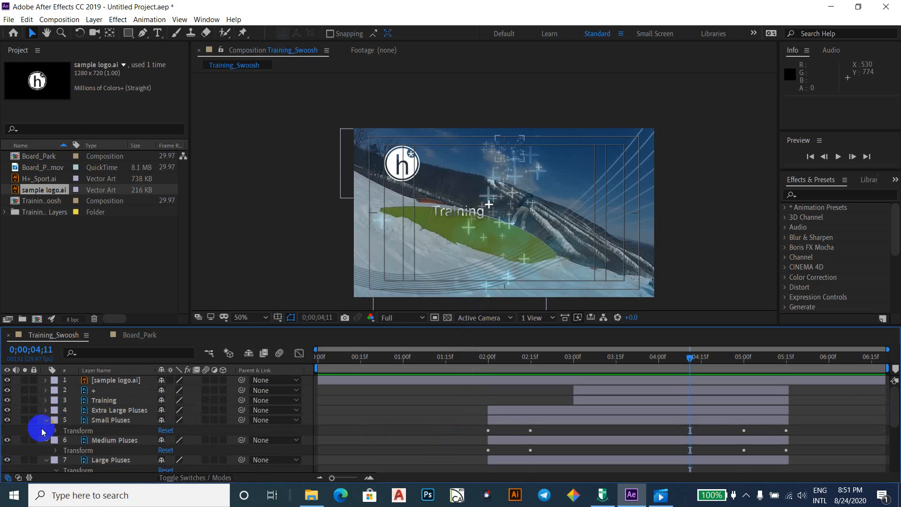
click(46, 420)
click(46, 430)
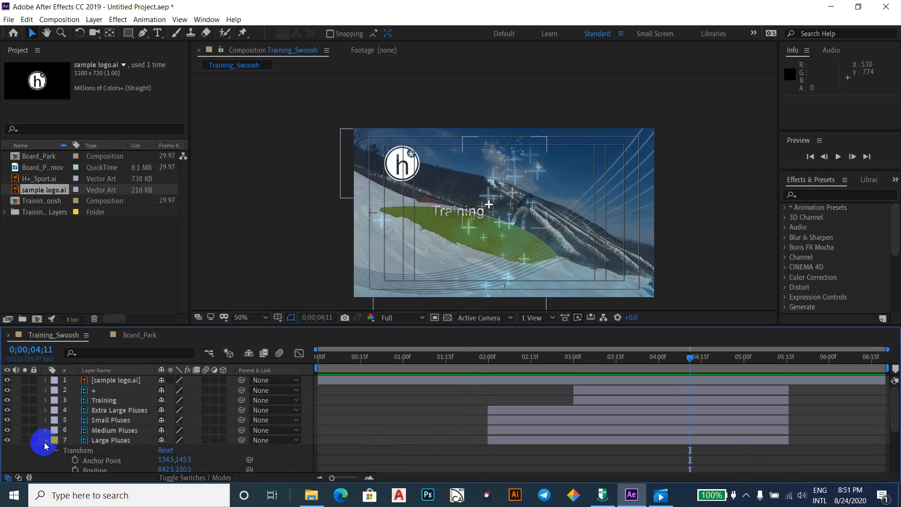
click(46, 440)
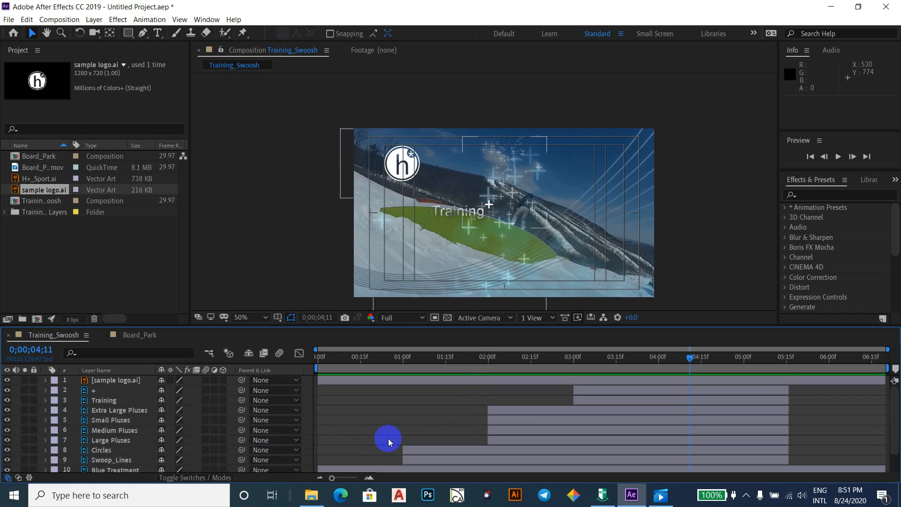
Select the Training layer, check its out point at 0;00;05;15, and park the current time at its in point 0;00;03;00.
click(106, 401)
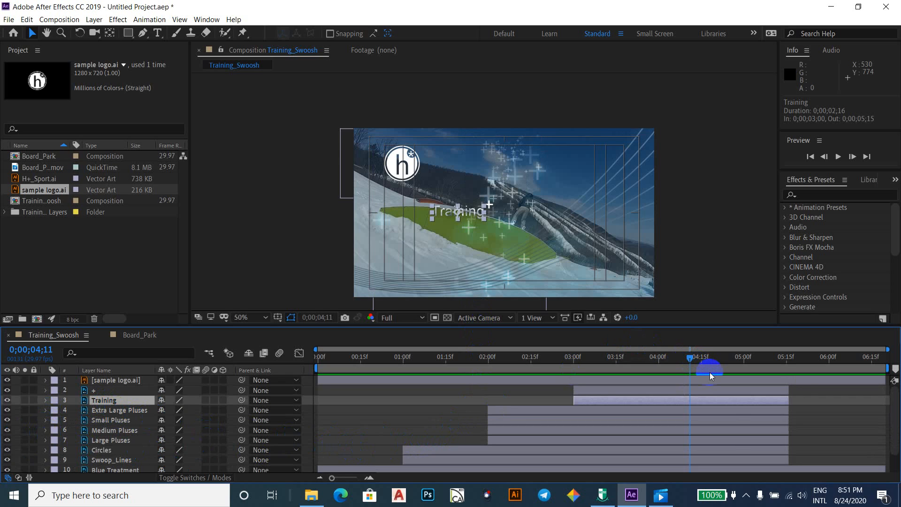
key(i)
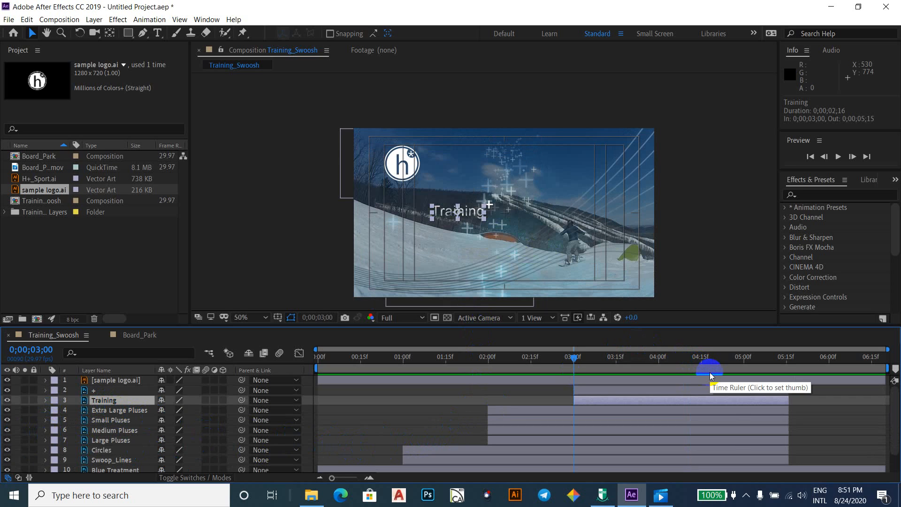
key(o)
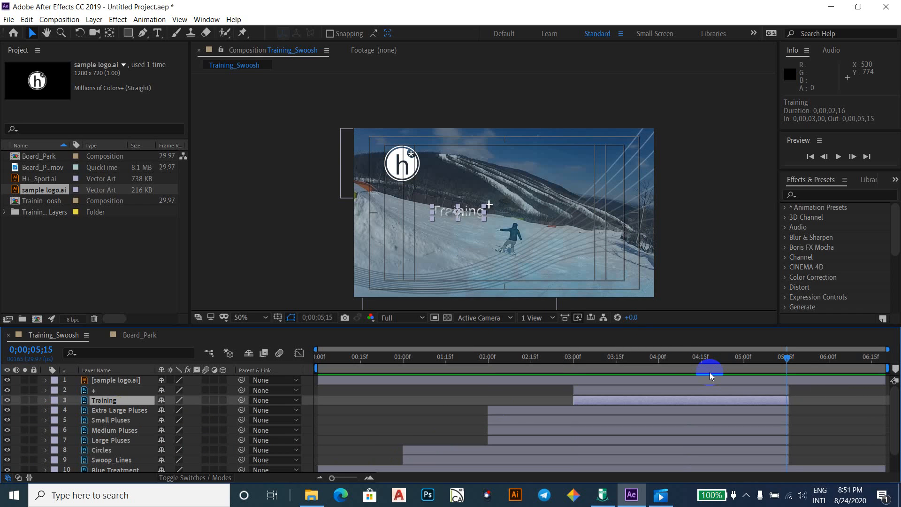
key(i)
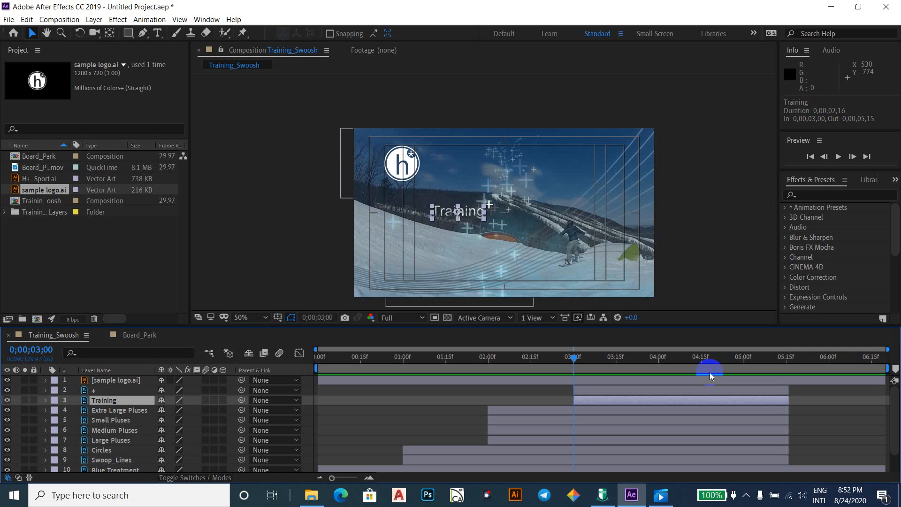
key(o)
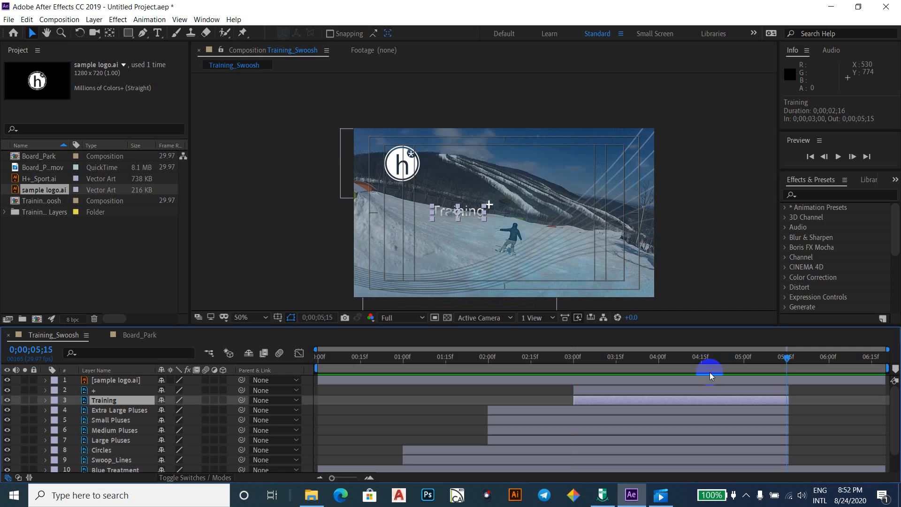
key(i)
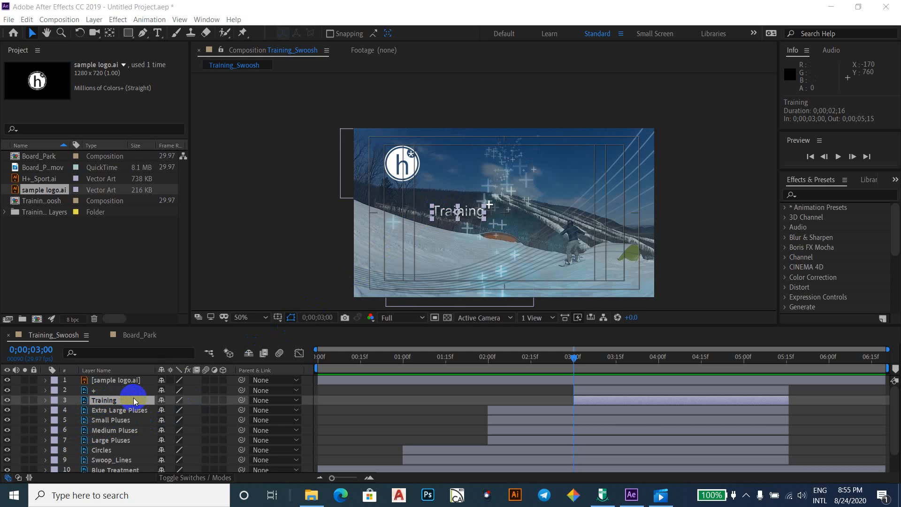
Convert the Training layer into an editable text layer.
click(469, 214)
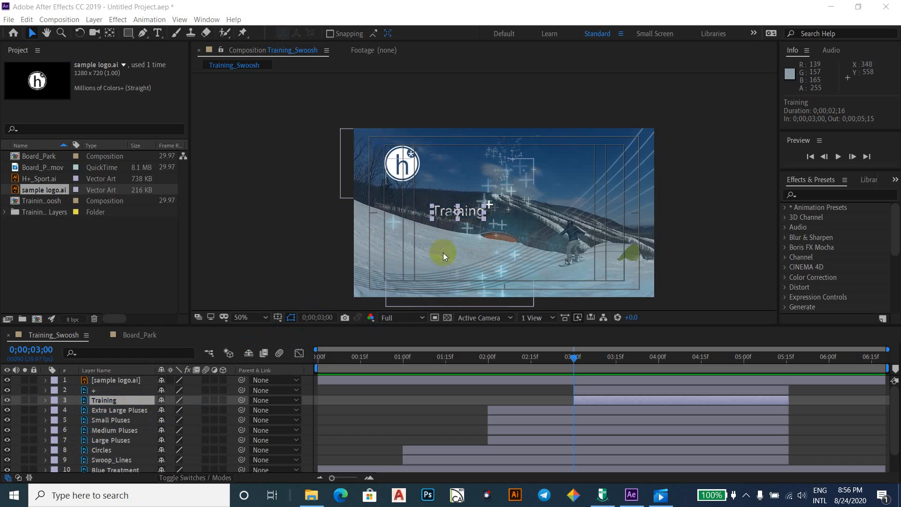
click(103, 400)
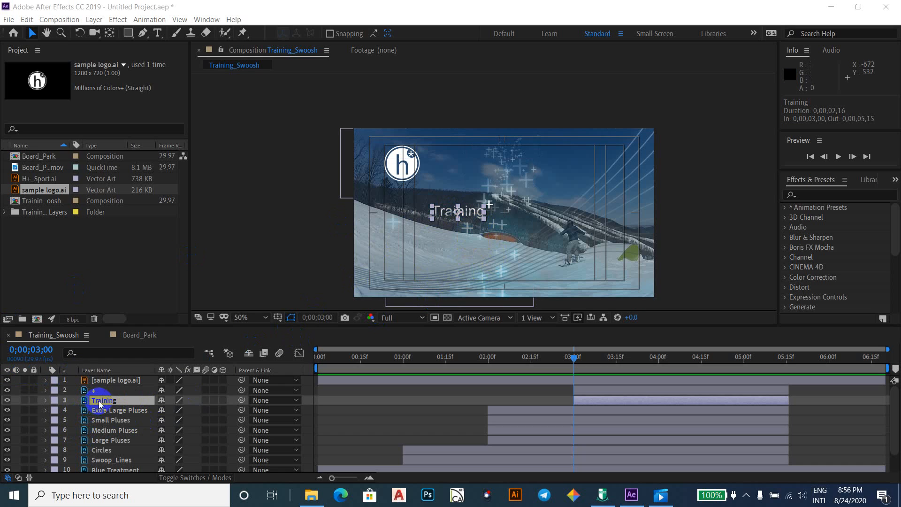
click(111, 403)
click(119, 20)
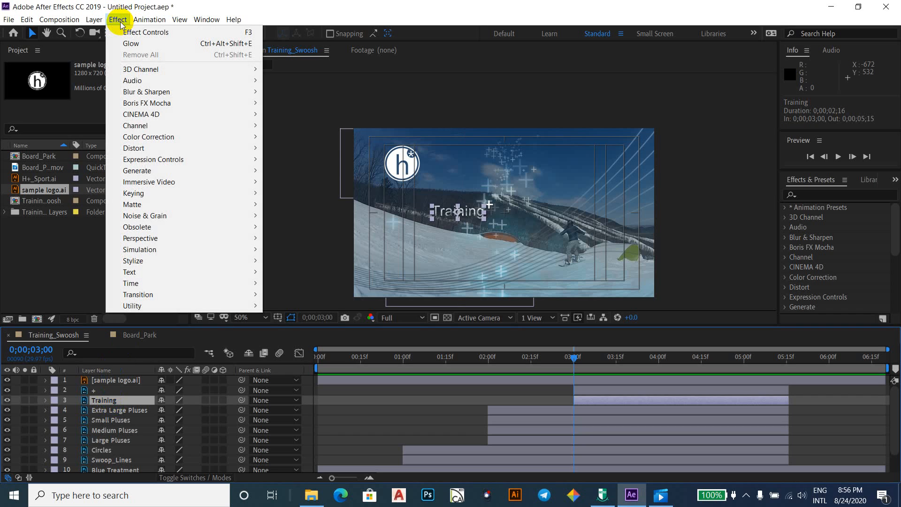
mouse_move(95, 22)
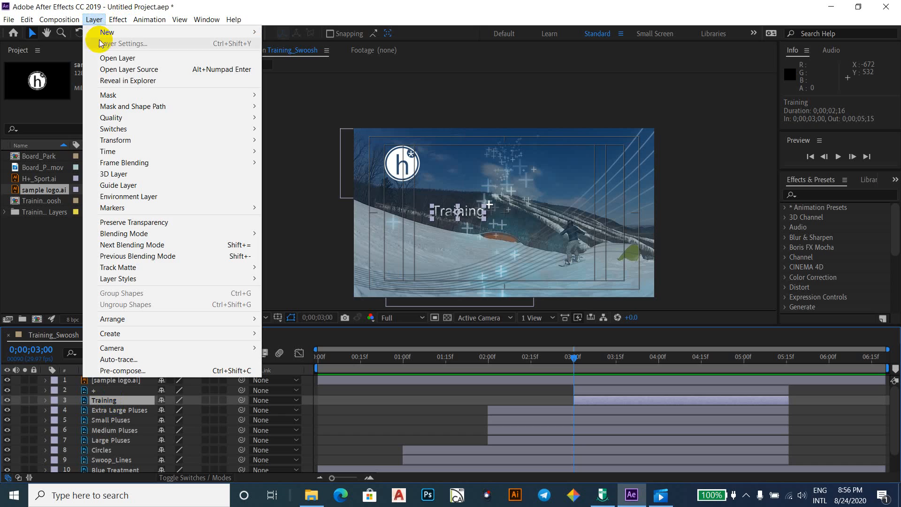
mouse_move(124, 279)
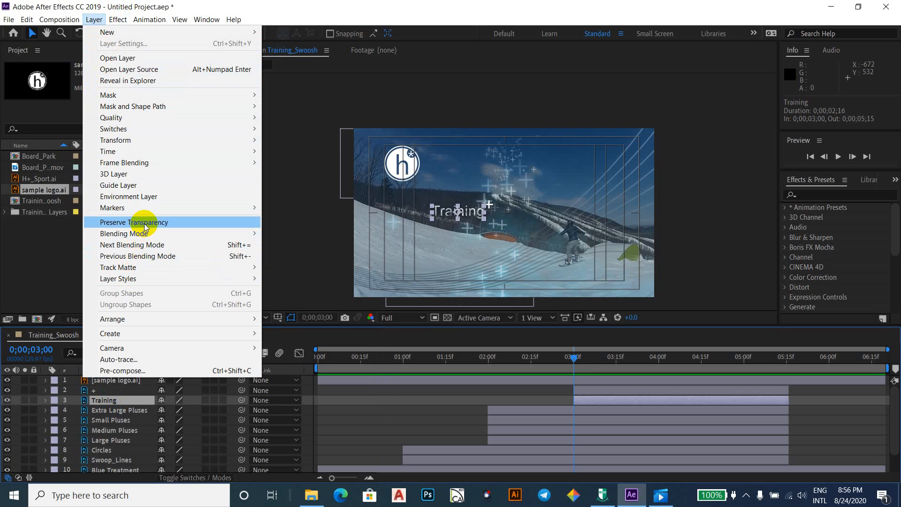
mouse_move(148, 207)
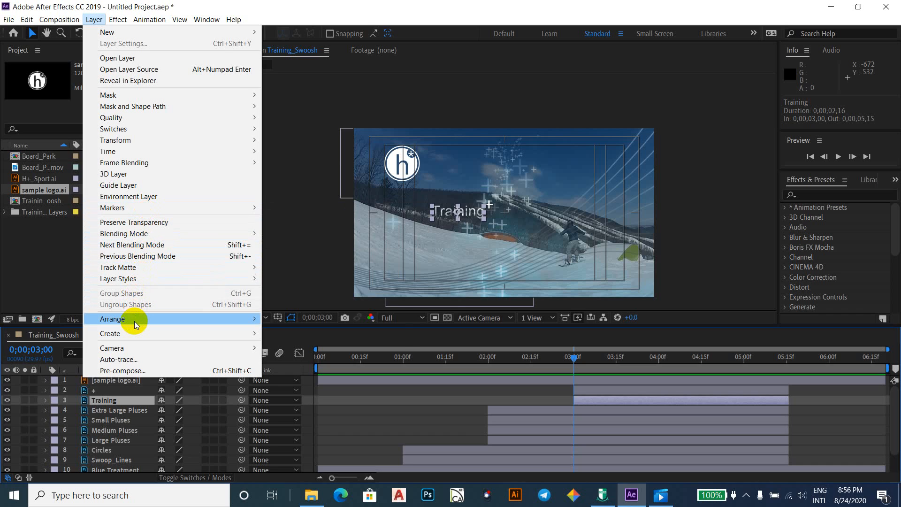
mouse_move(134, 321)
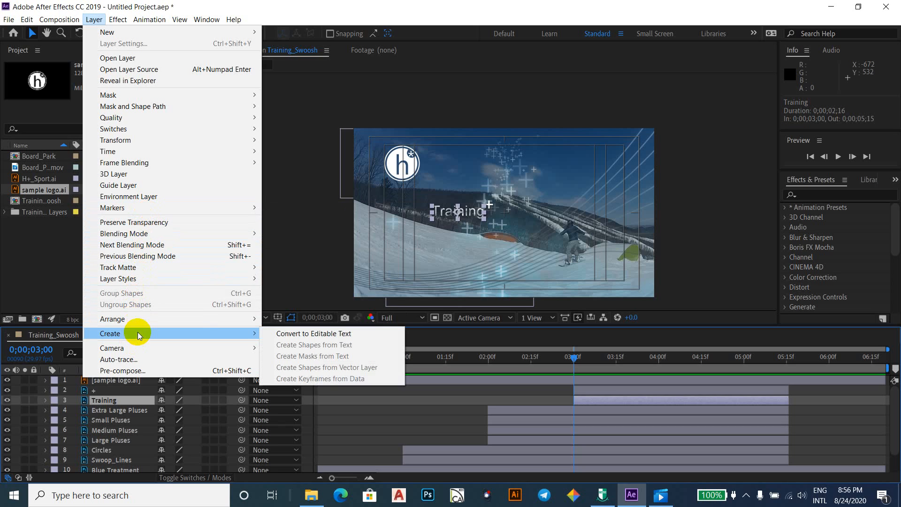
click(341, 337)
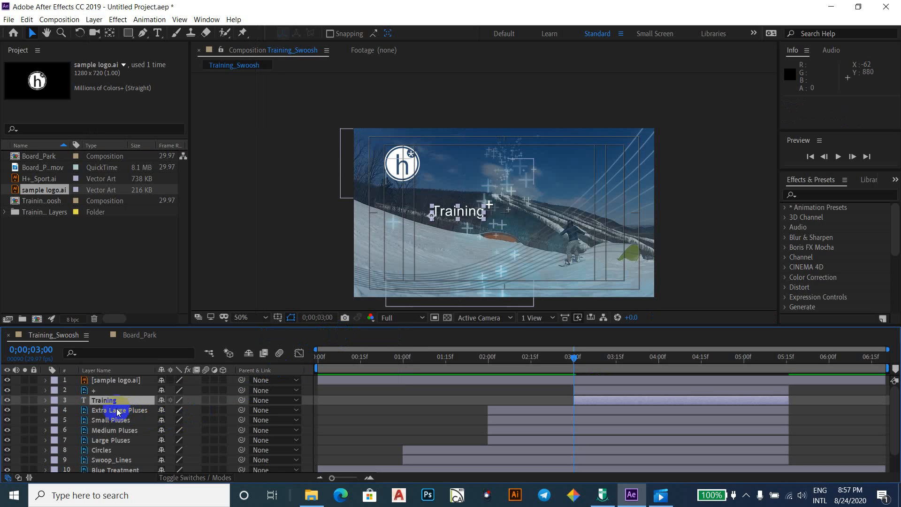
click(83, 400)
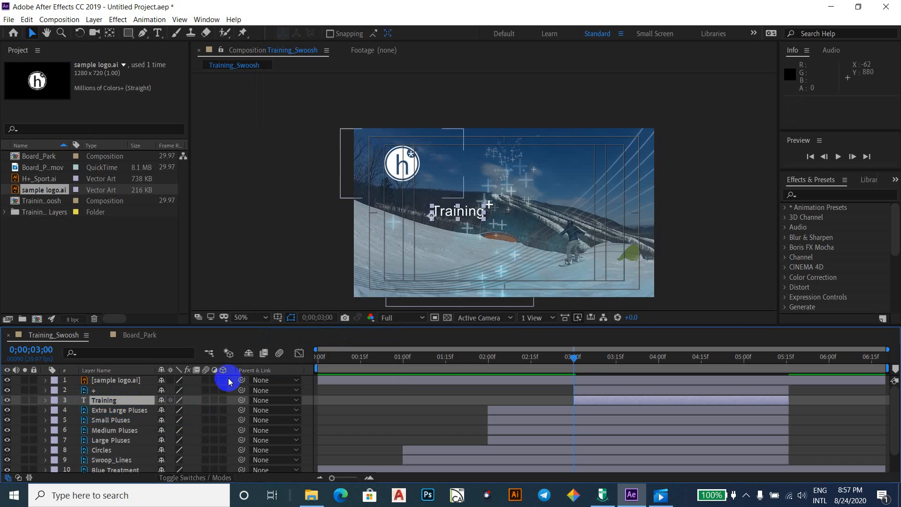
Test editing the Training text by inserting "dkjghkjghdjhg" into the word, and undo the insertion.
double_click(453, 212)
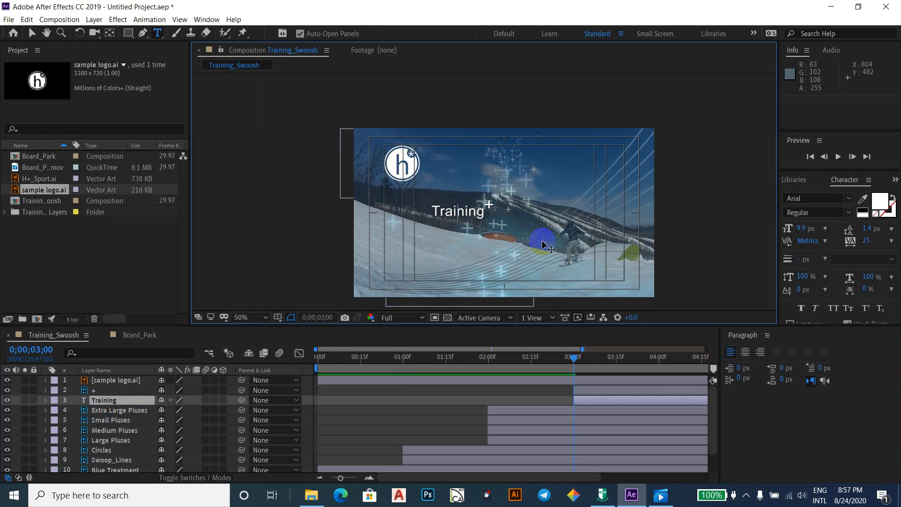
text(dkjghkjghdjhg)
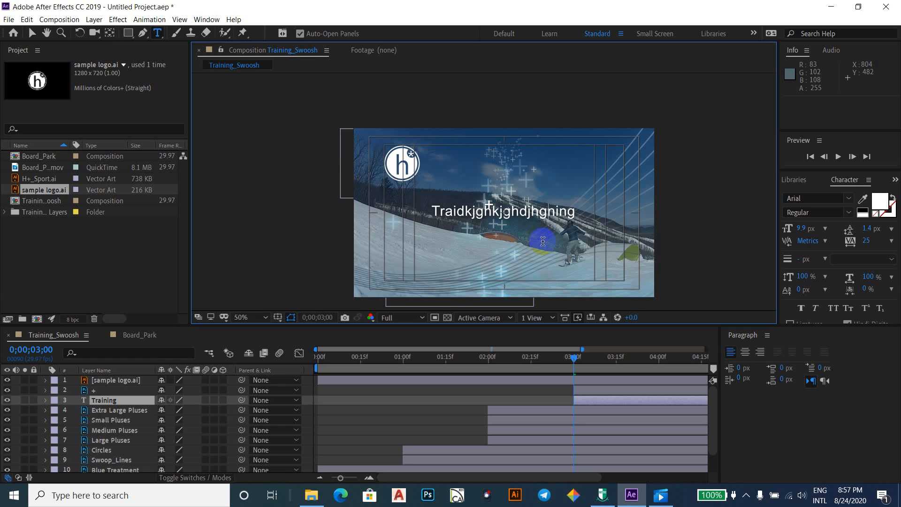
key(ctrl+z)
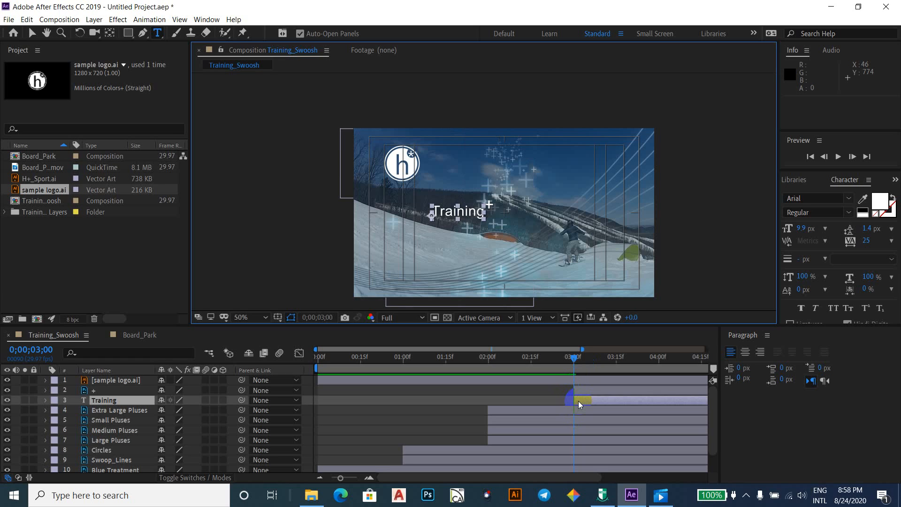
Add a 100% Opacity keyframe to the Training layer at 0;00;03;15.
key(t)
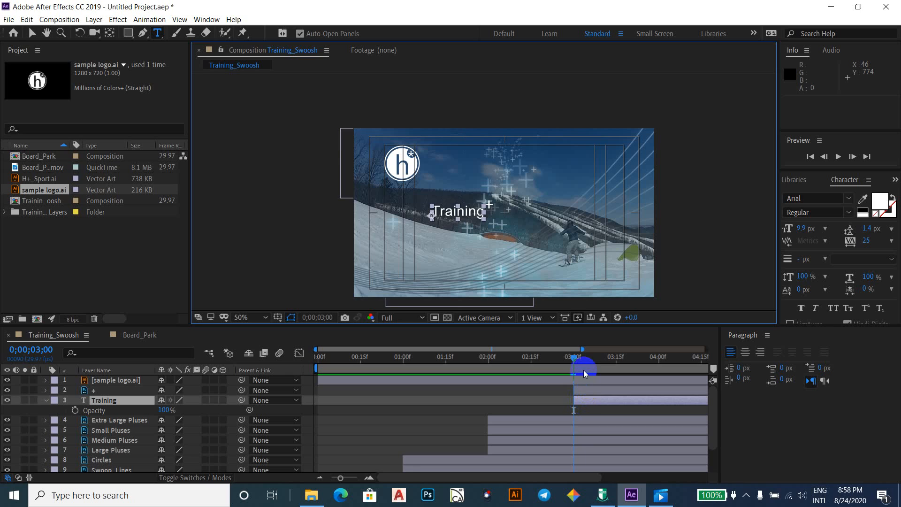
drag(574, 358, 615, 360)
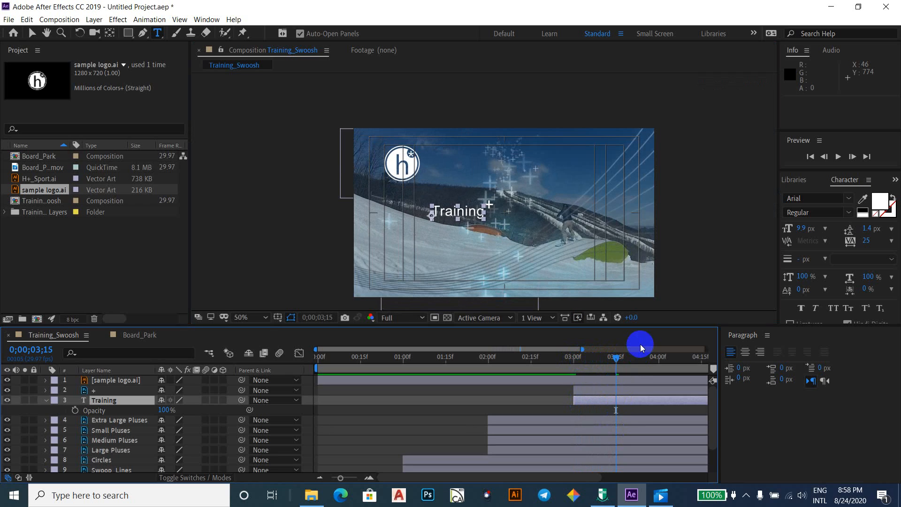
click(623, 367)
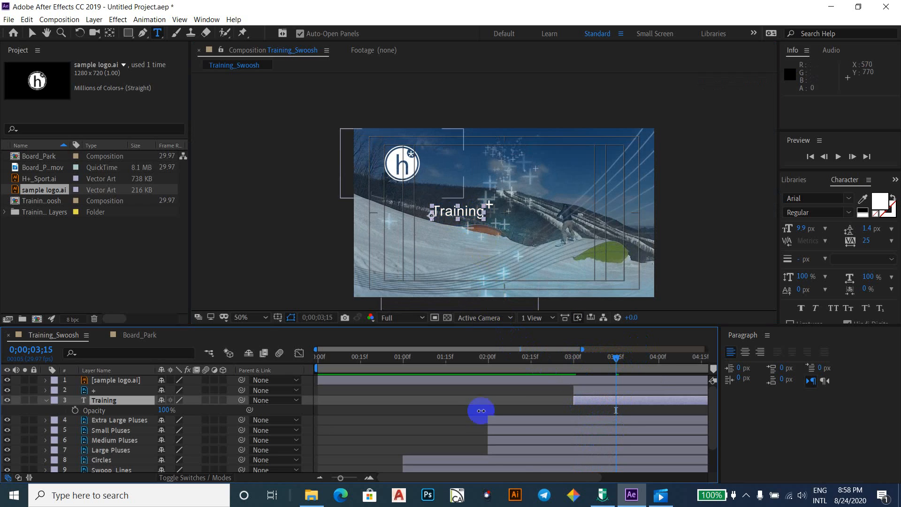
click(75, 412)
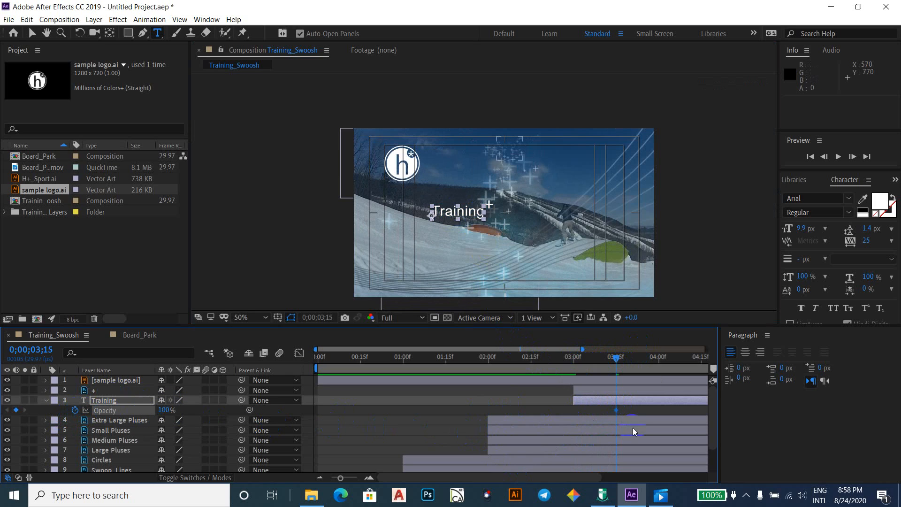
click(617, 411)
Add a 100% Opacity keyframe to the + layer at 0;00;03;15.
click(100, 391)
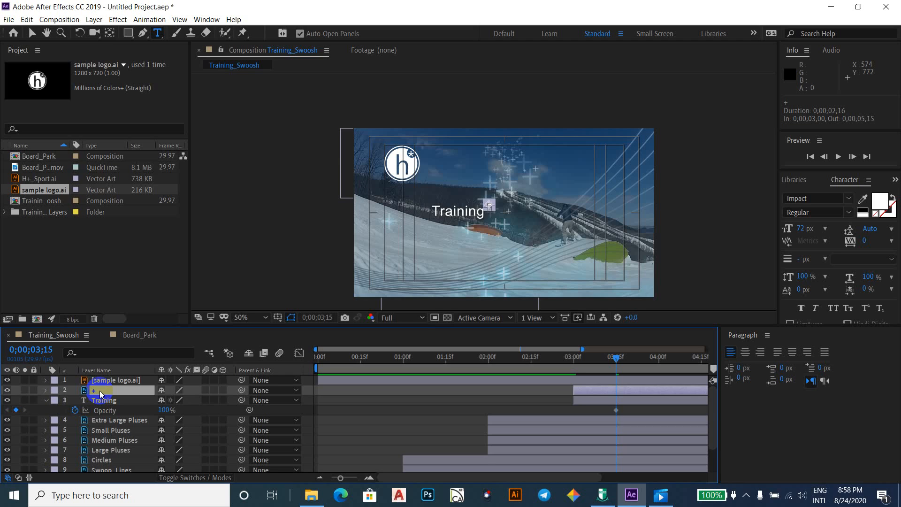
key(t)
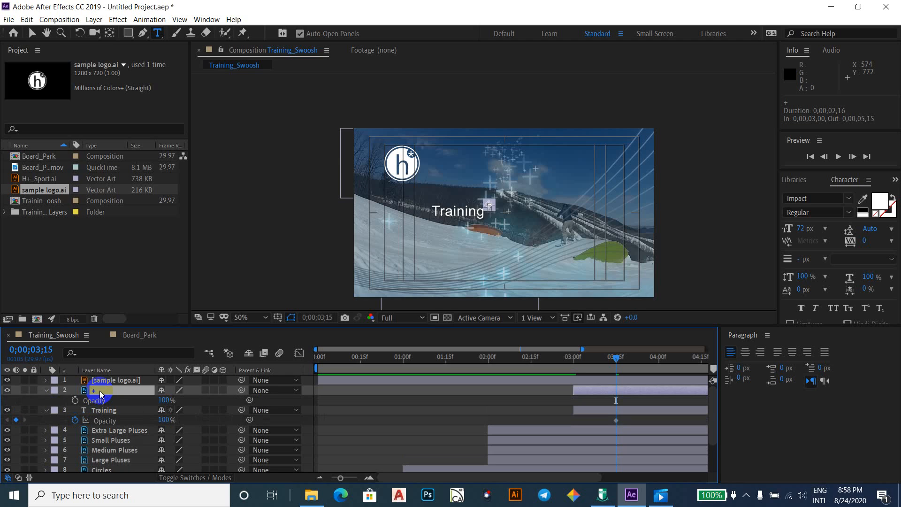
click(76, 401)
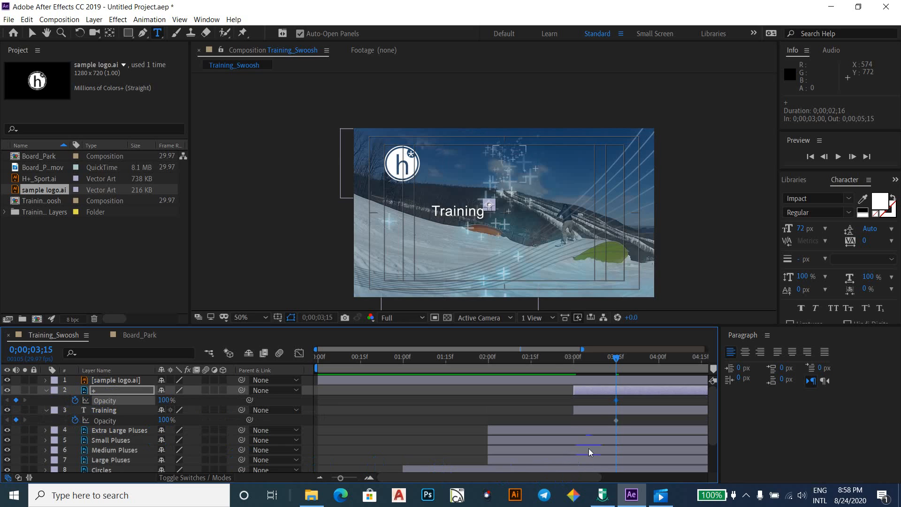
click(618, 416)
Set Opacity to 0% on both the + and Training layers at their in point, 0;00;03;00.
key(i)
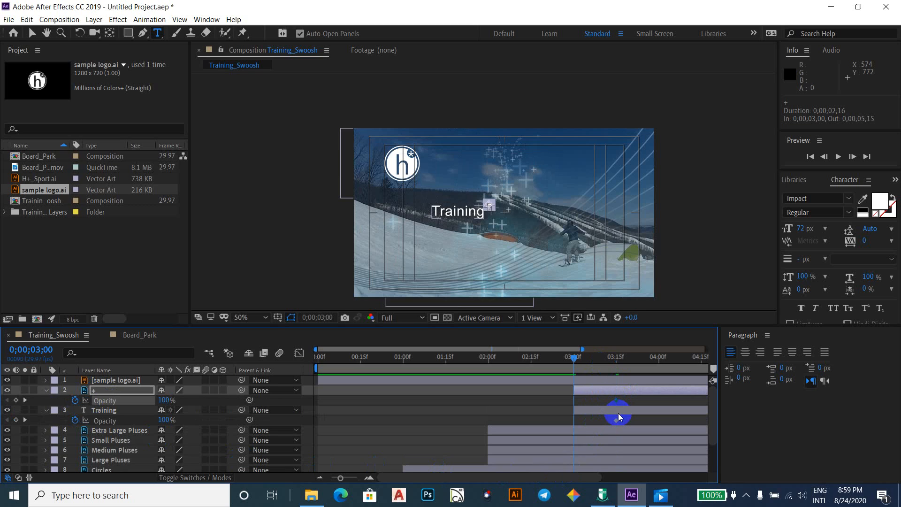
drag(618, 416, 593, 398)
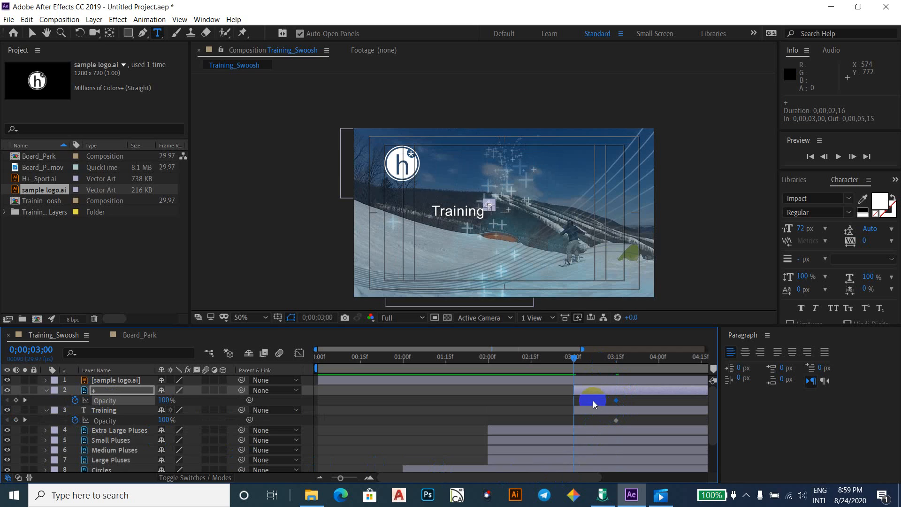
click(167, 400)
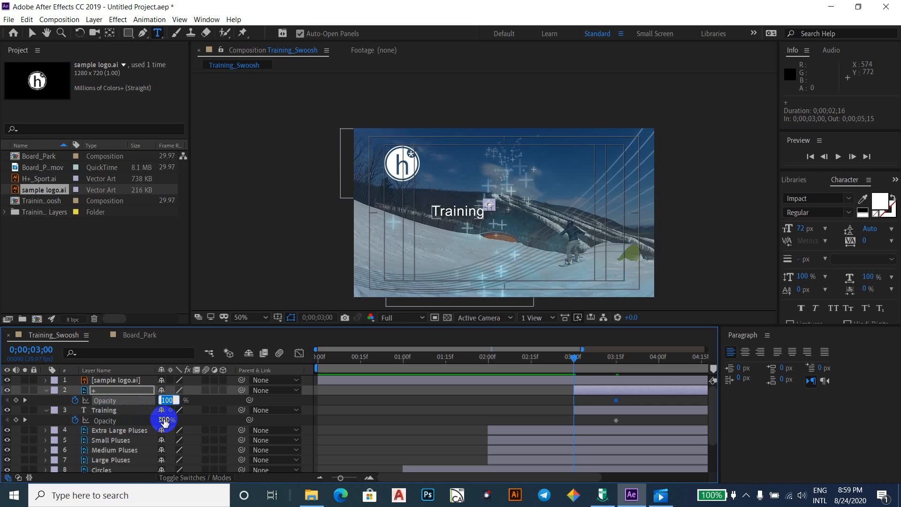
text(0)
click(164, 420)
text(0)
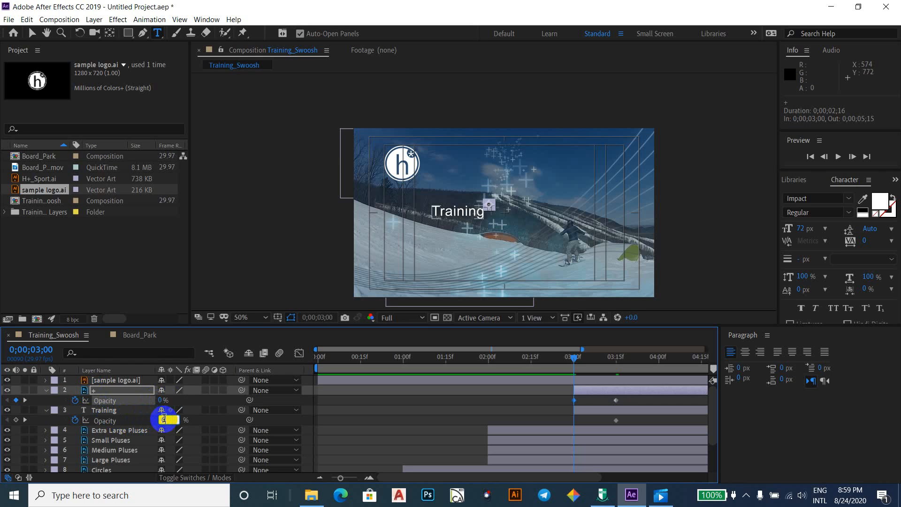
key(Return)
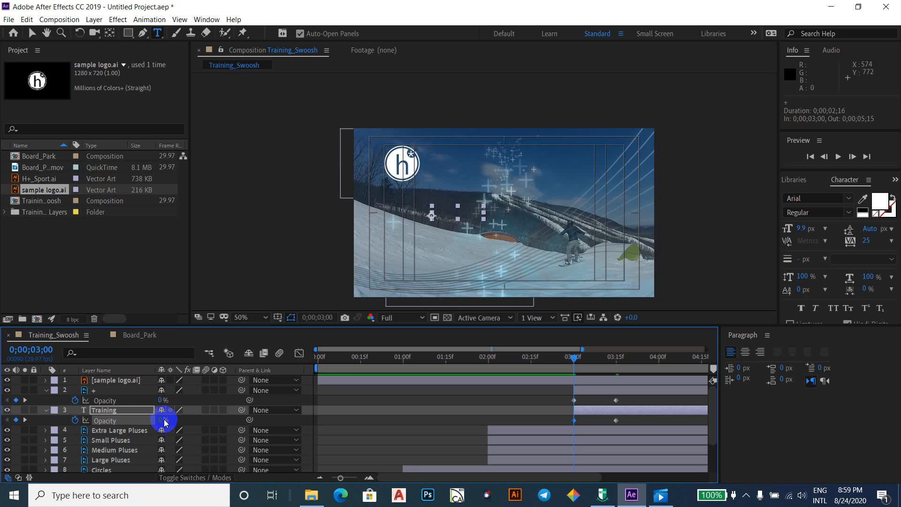
Play back the composition from 0;00;03;00 and again from 0;00;02;19 to preview the Training and + fade-in.
key(space)
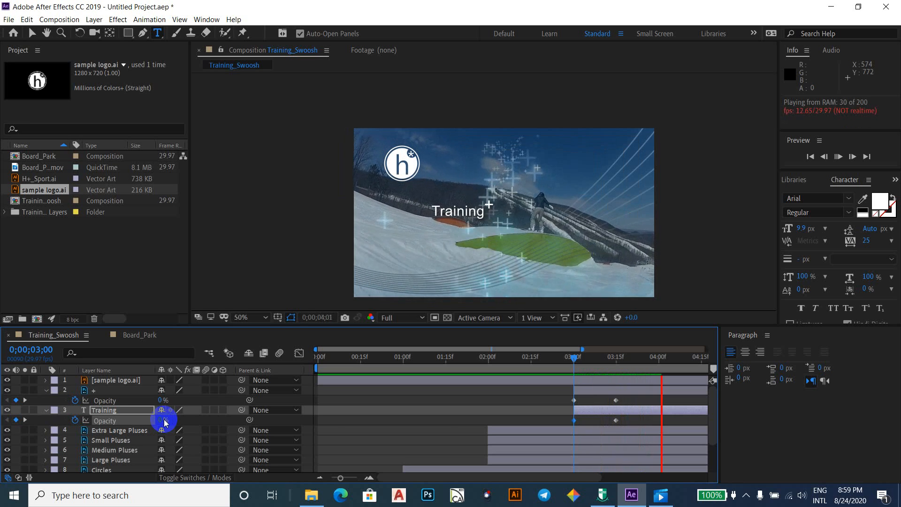
key(space)
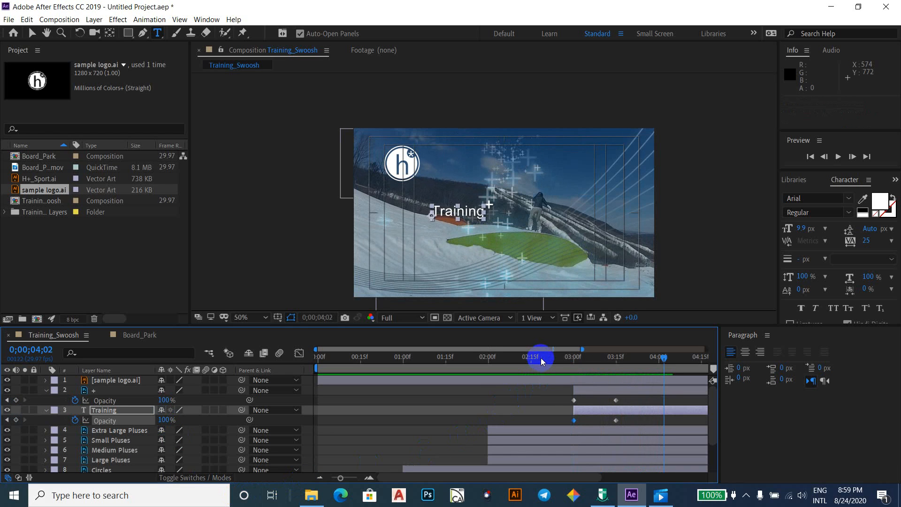
click(541, 358)
key(space)
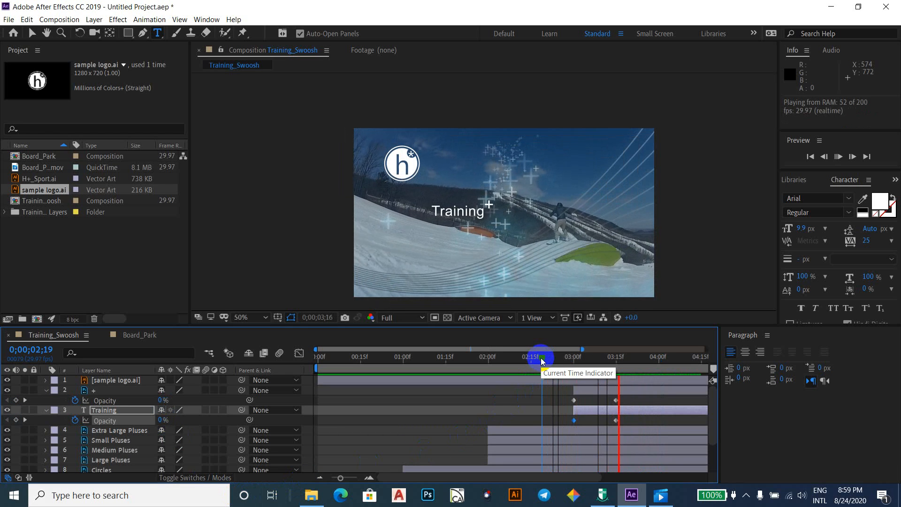
key(space)
click(538, 358)
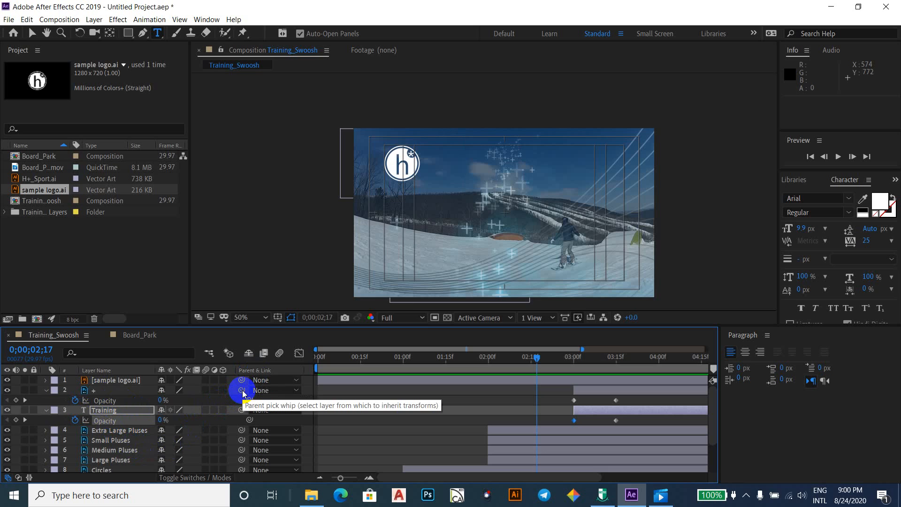
Parent the + layer to the Training layer and move the current time to 0;00;03;24.
drag(243, 392, 109, 412)
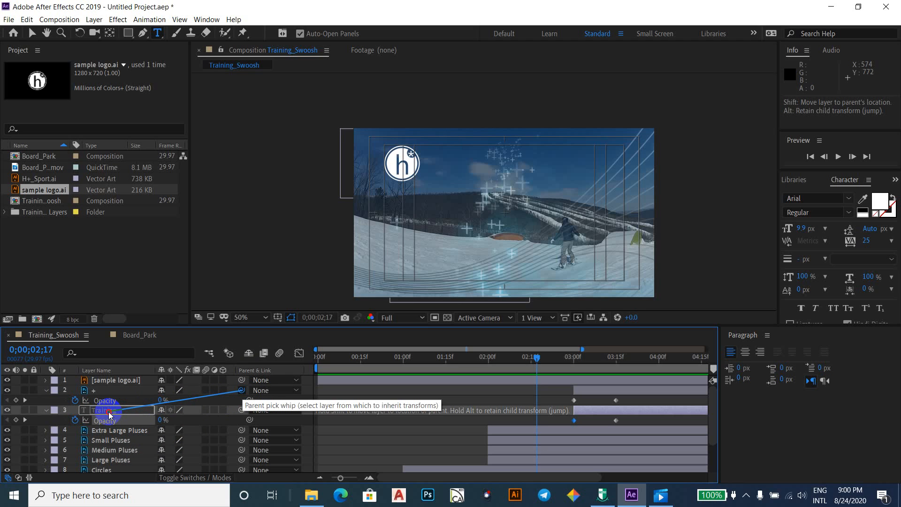
drag(109, 413, 108, 413)
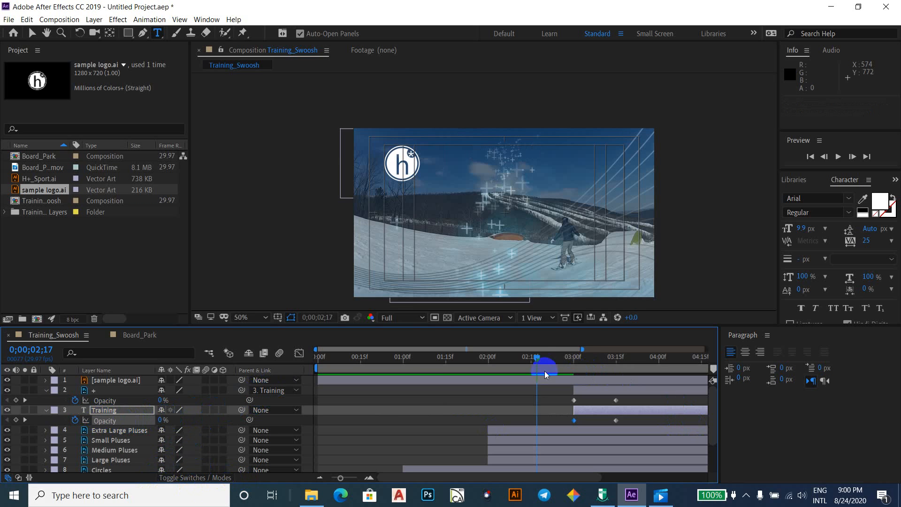
drag(537, 359, 641, 365)
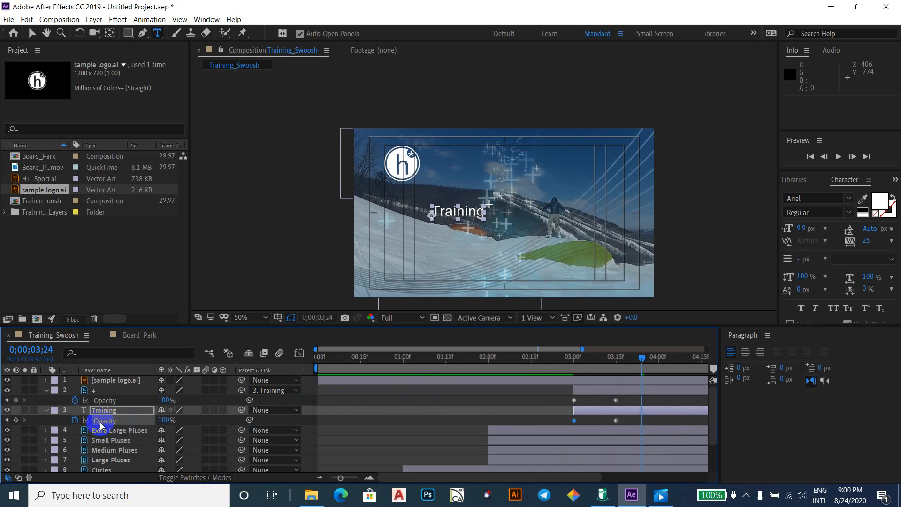
Reveal the Training layer's Scale property and add a Scale keyframe at the layer's in point, 0;00;03;00.
click(131, 410)
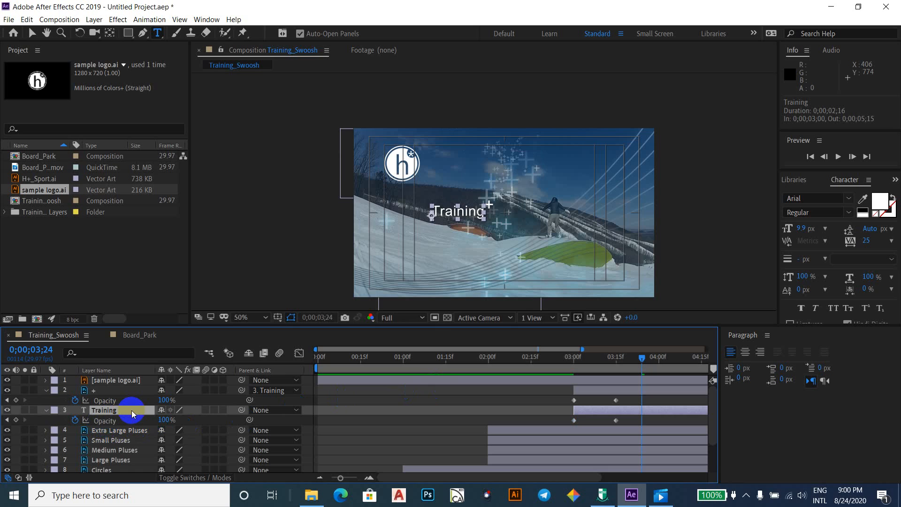
key(s)
click(574, 420)
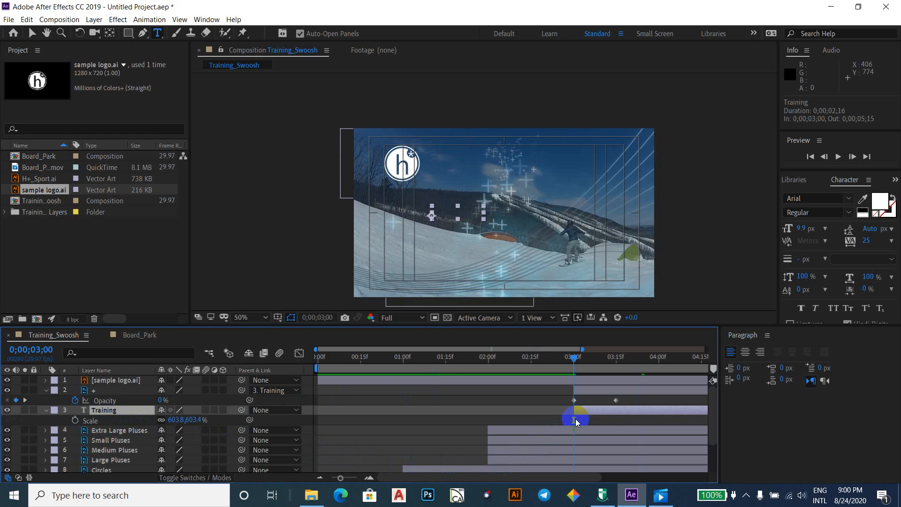
click(75, 420)
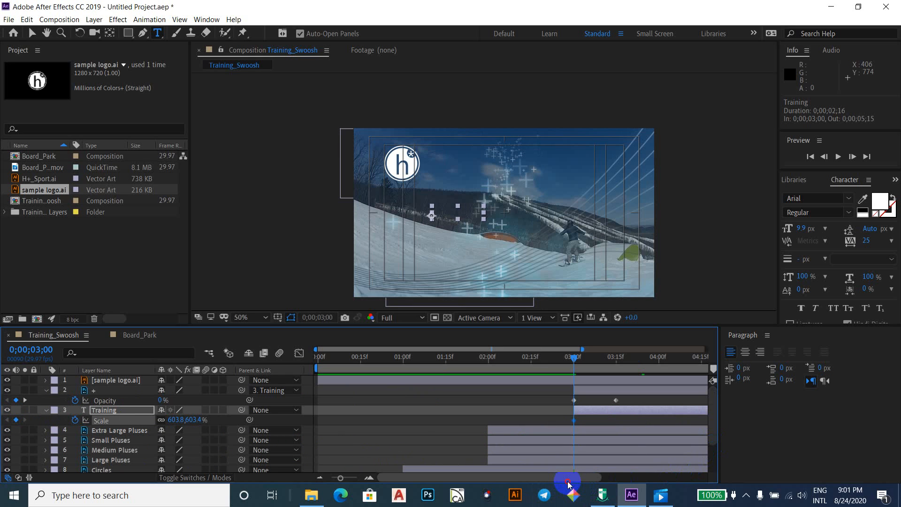
drag(569, 483, 604, 487)
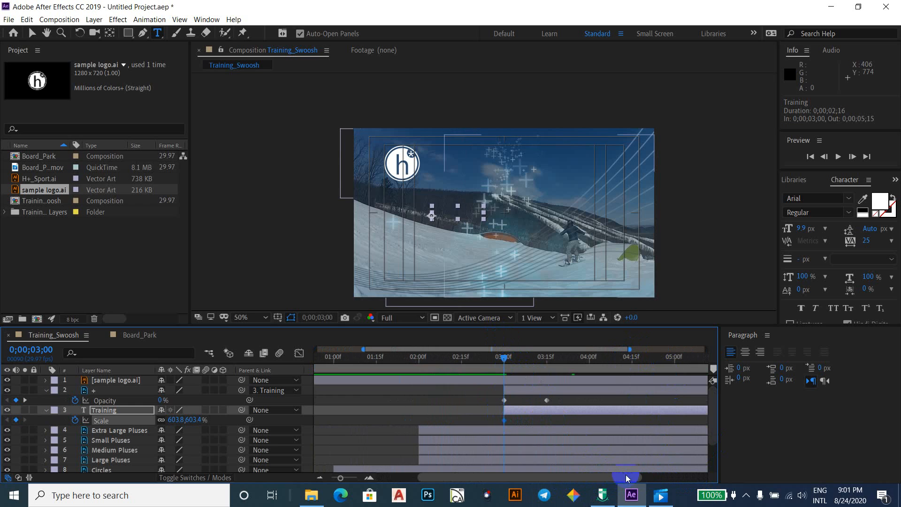
At the Training layer's out point, 0;00;05;15, add a second Scale keyframe by enlarging the text to about 949.8, 949.1%.
drag(624, 479, 503, 477)
drag(582, 349, 723, 356)
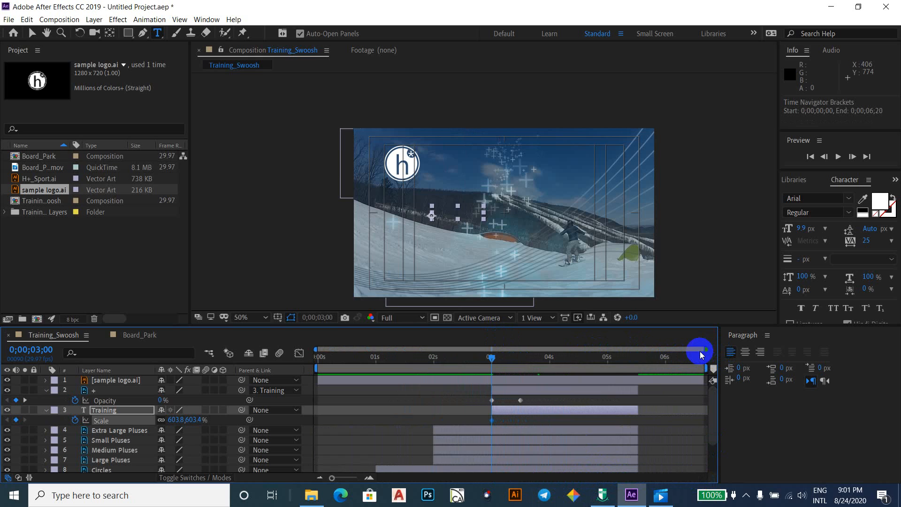
key(o)
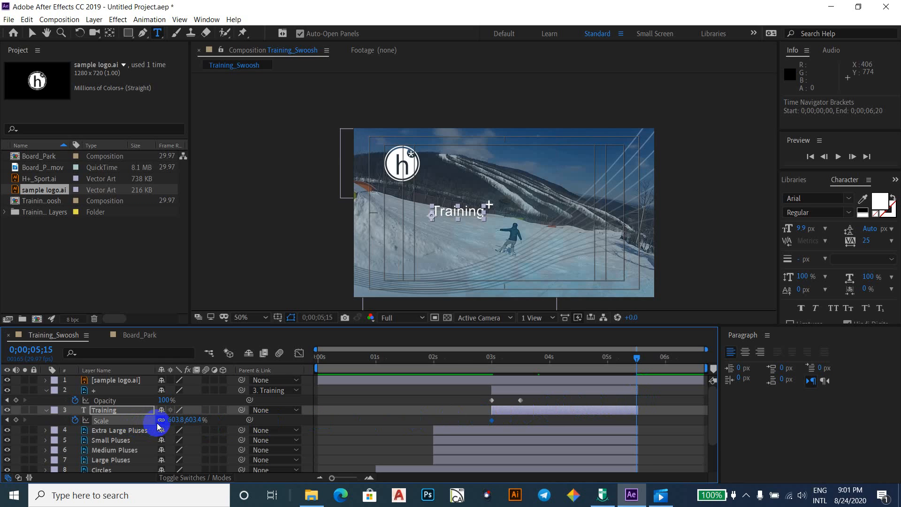
drag(189, 424, 366, 409)
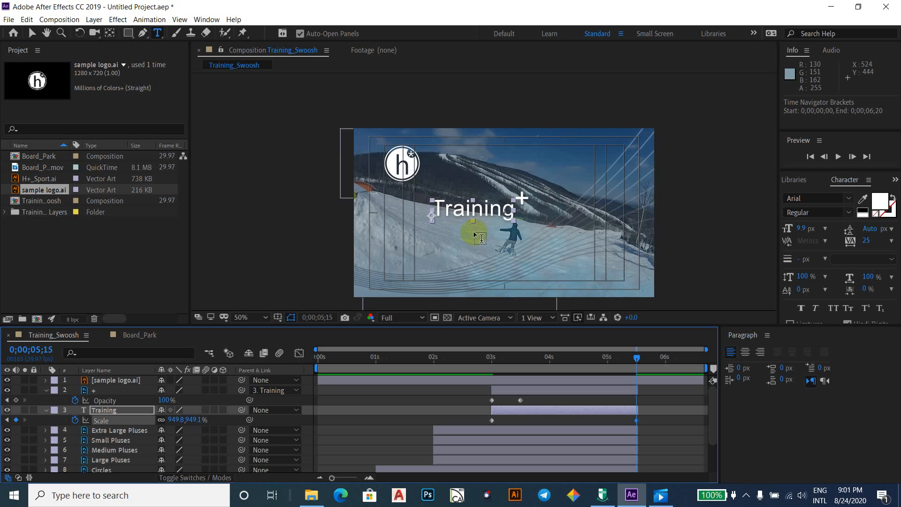
Play back the composition from 0;00;02;01 and again from 0;00;01;27 to preview the Training text's scale animation, and stop playback.
click(436, 356)
key(space)
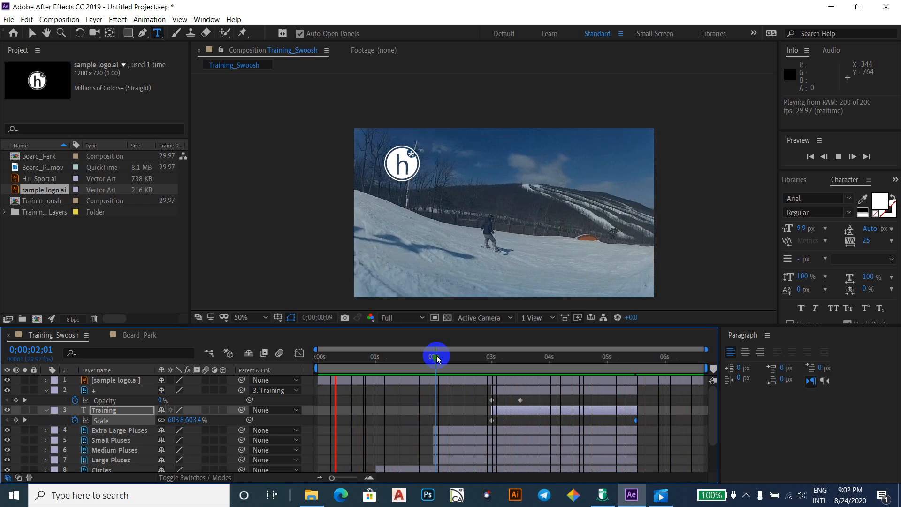
click(437, 358)
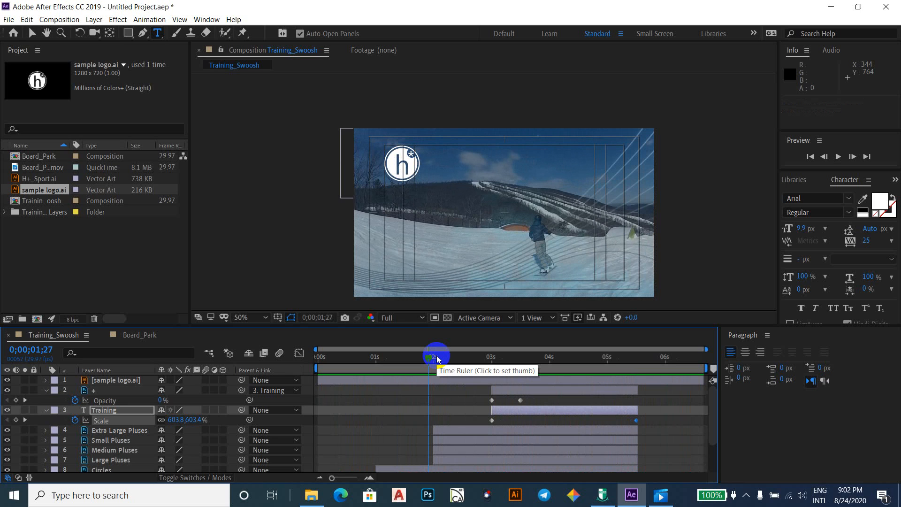
key(space)
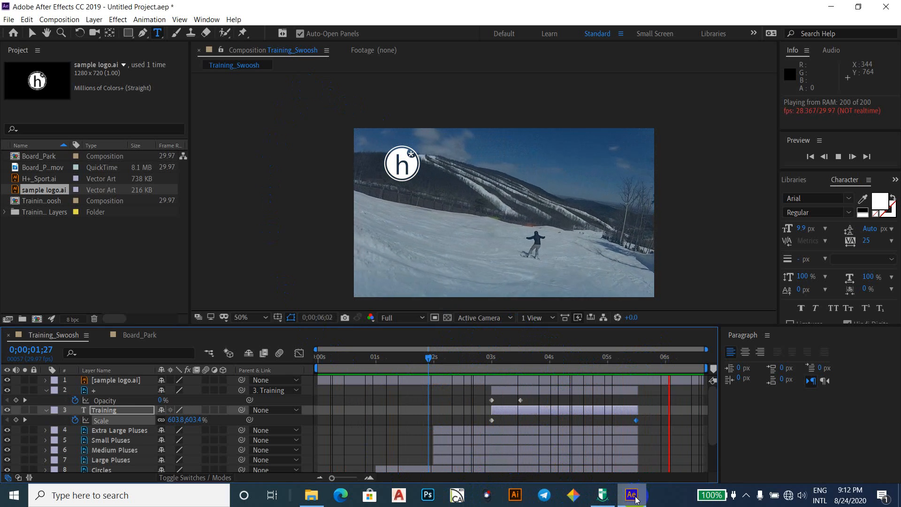
key(space)
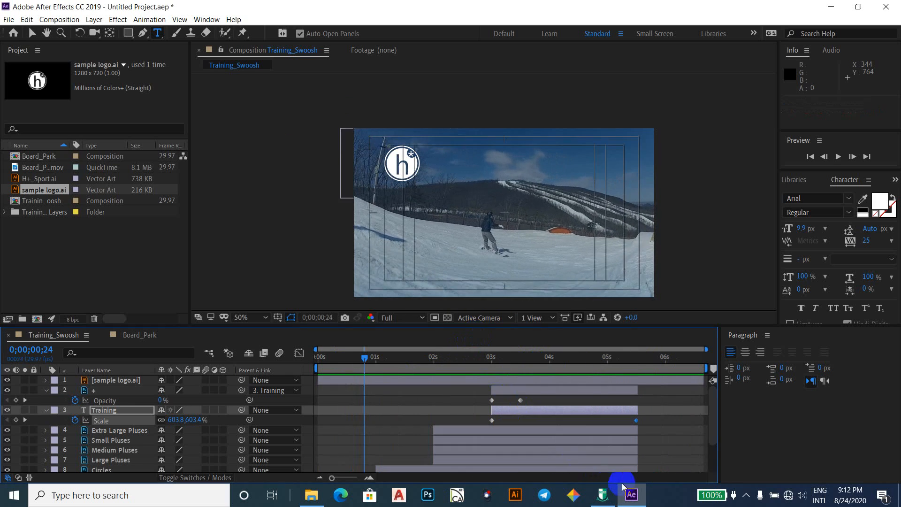
click(633, 494)
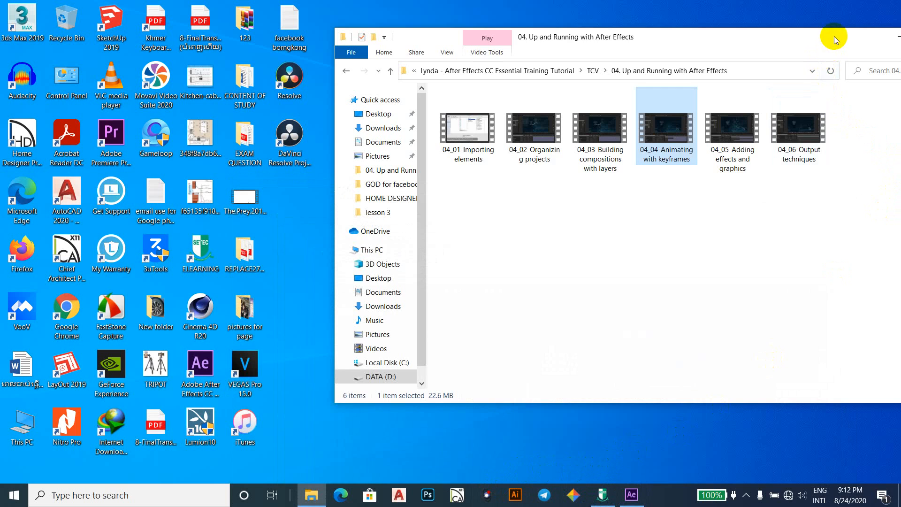
drag(834, 36, 704, 61)
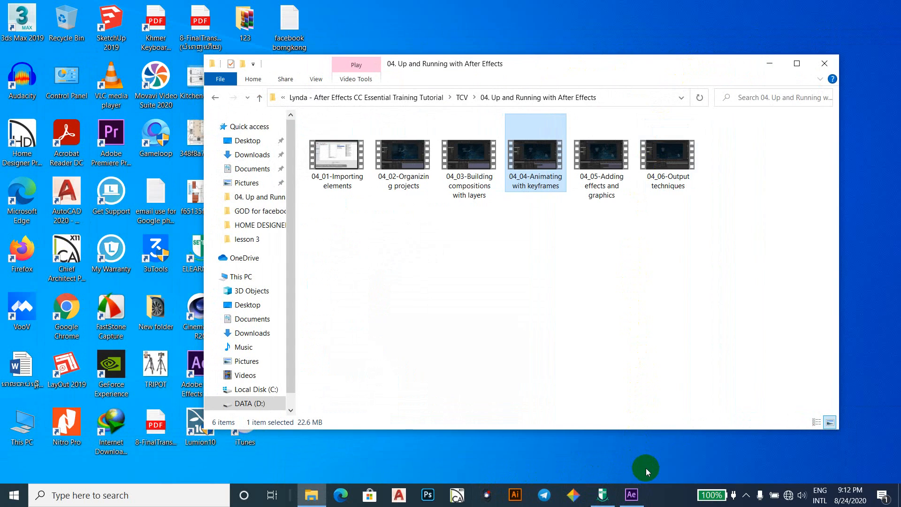
right_click(658, 500)
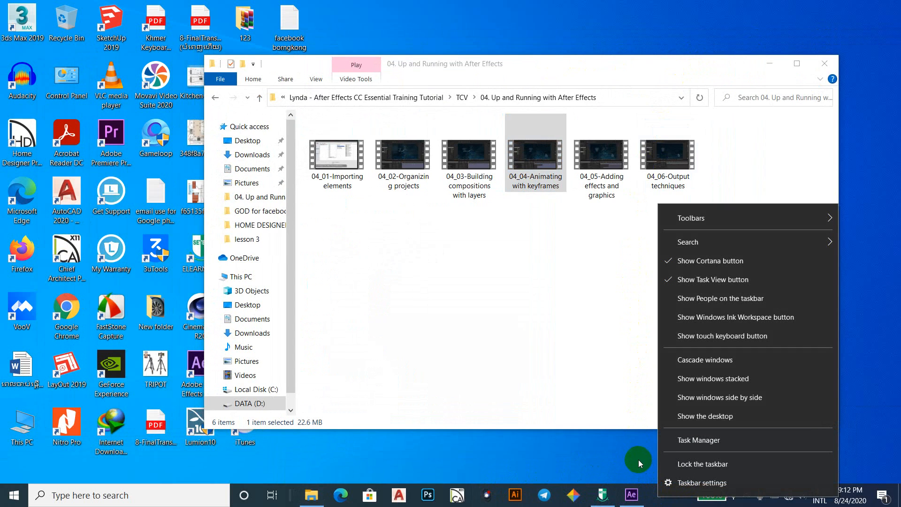
click(640, 456)
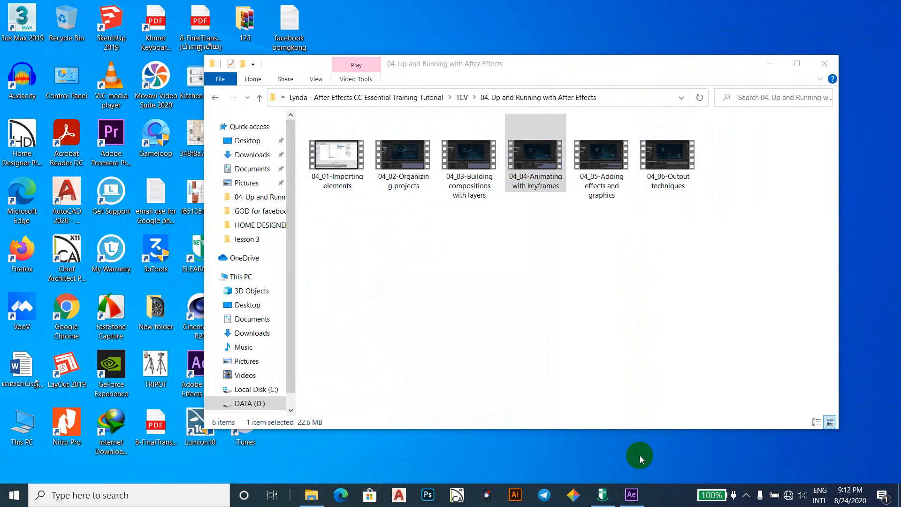